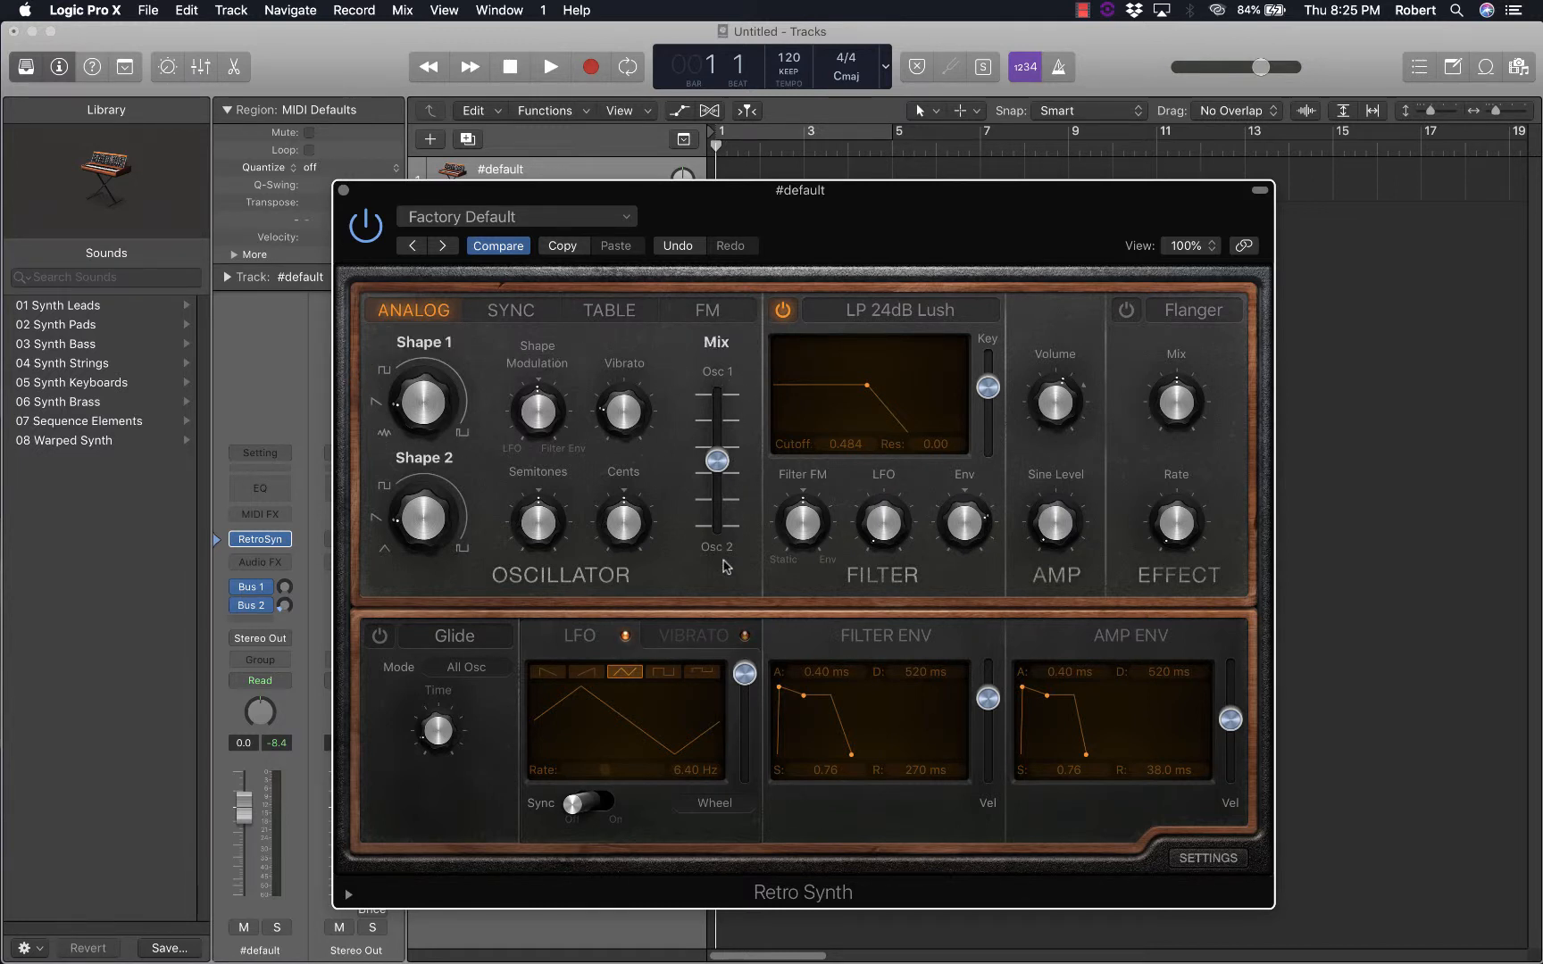
Move the oscillator mix fully to Osc 1, and recall the default Retro Synth settings
mouse_move(717, 459)
mouse_down()
mouse_move(700, 377)
mouse_move(704, 455)
mouse_up()
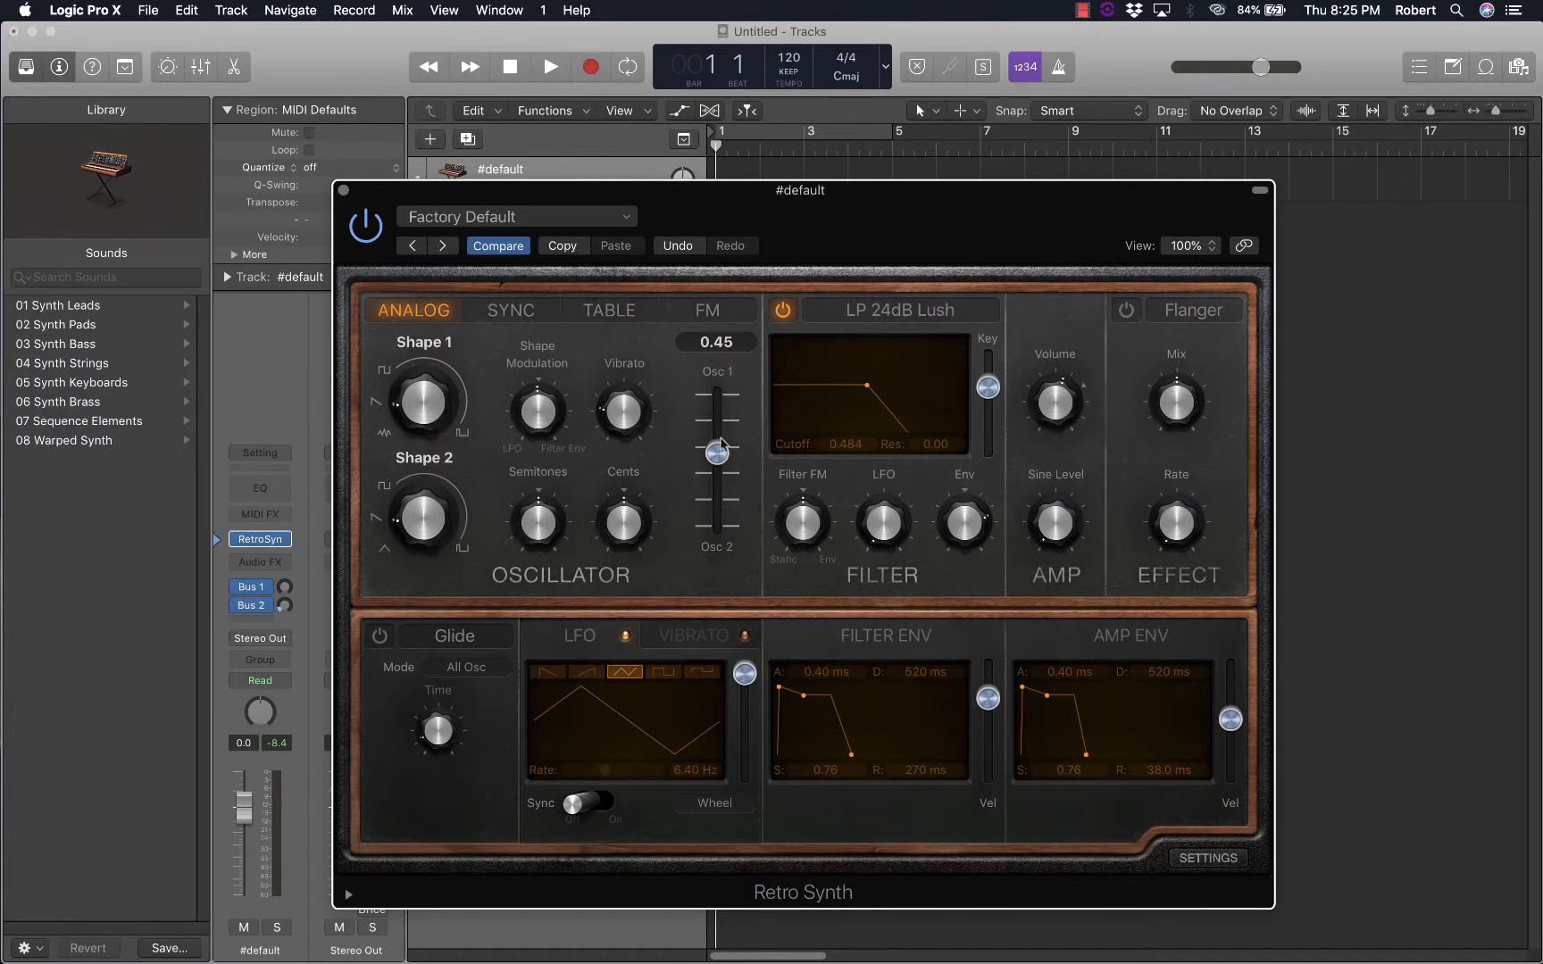
drag(717, 453, 714, 400)
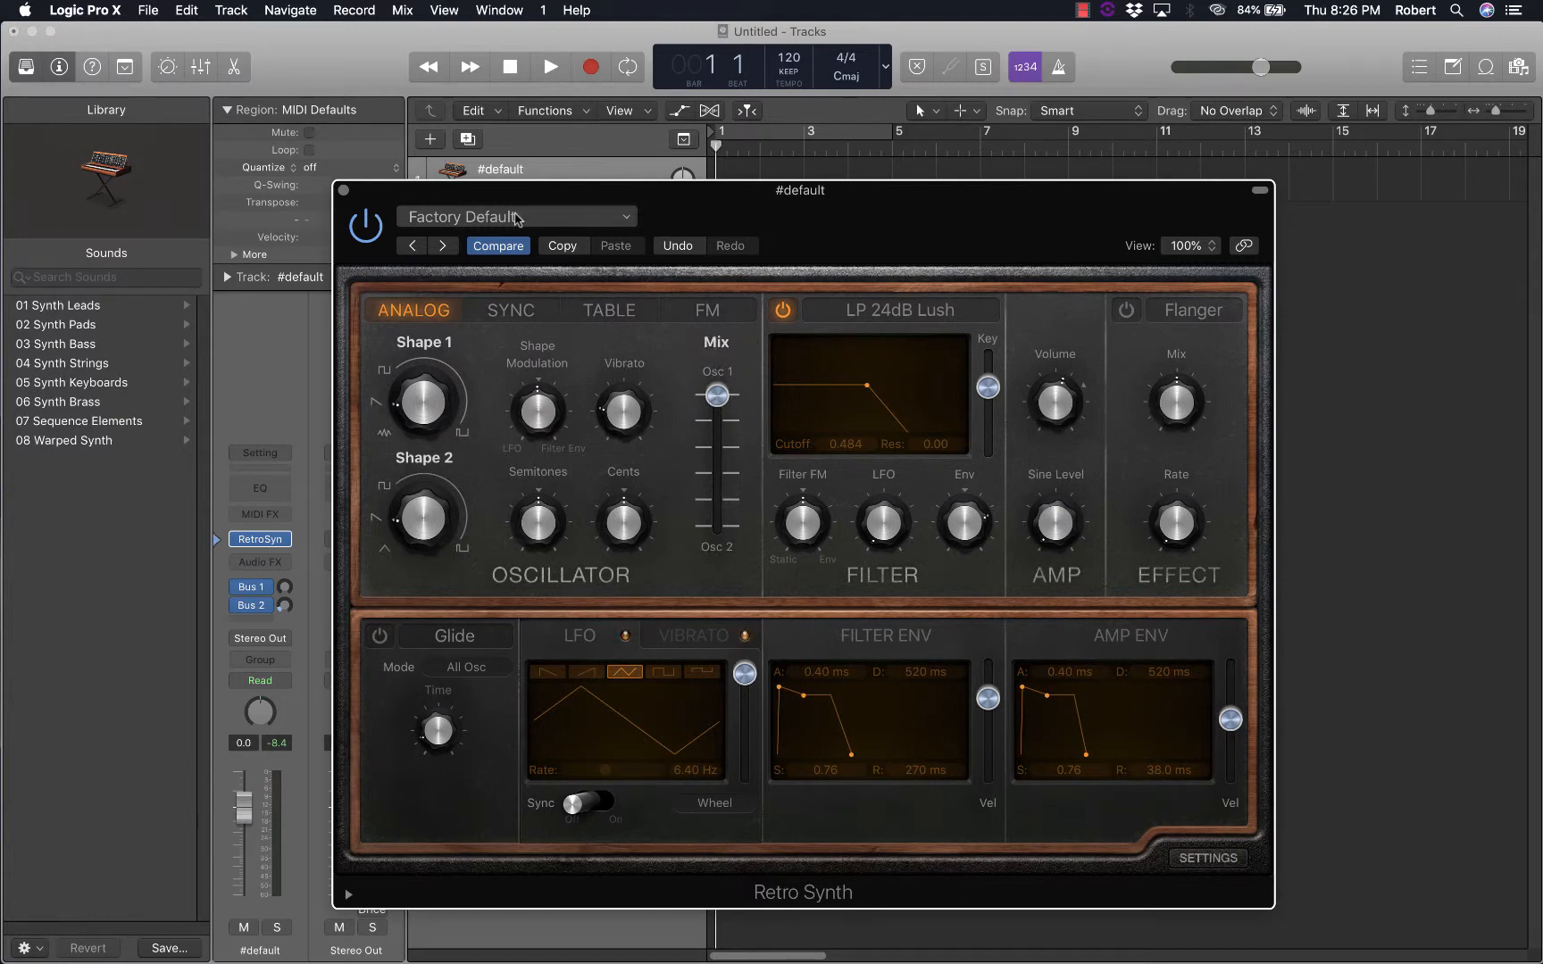
click(576, 216)
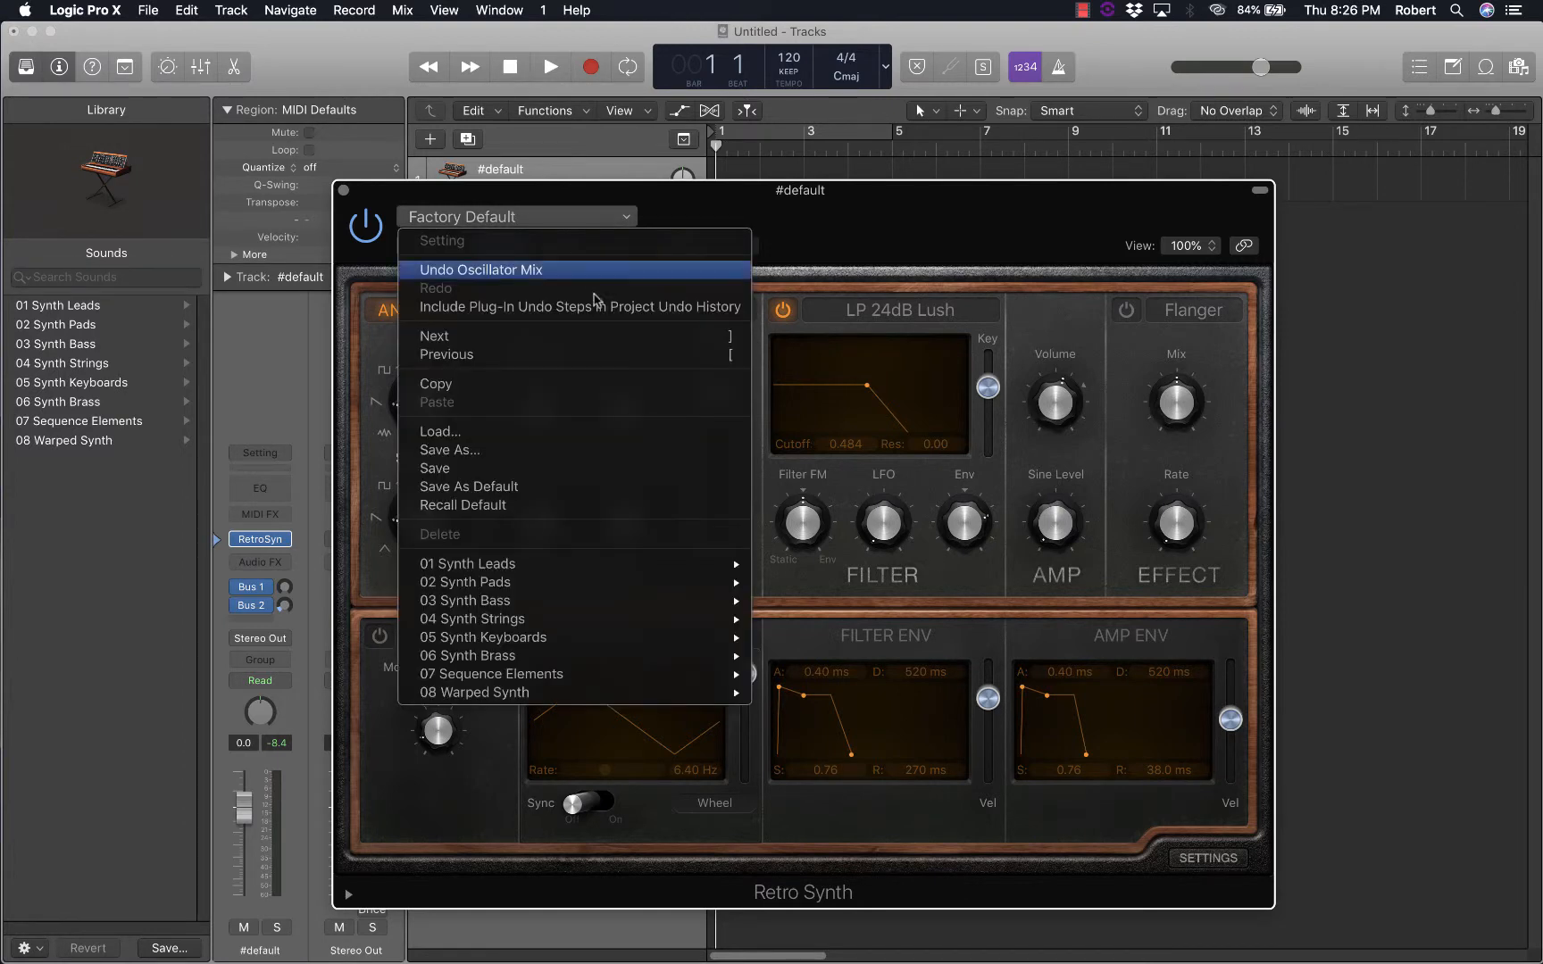
click(450, 506)
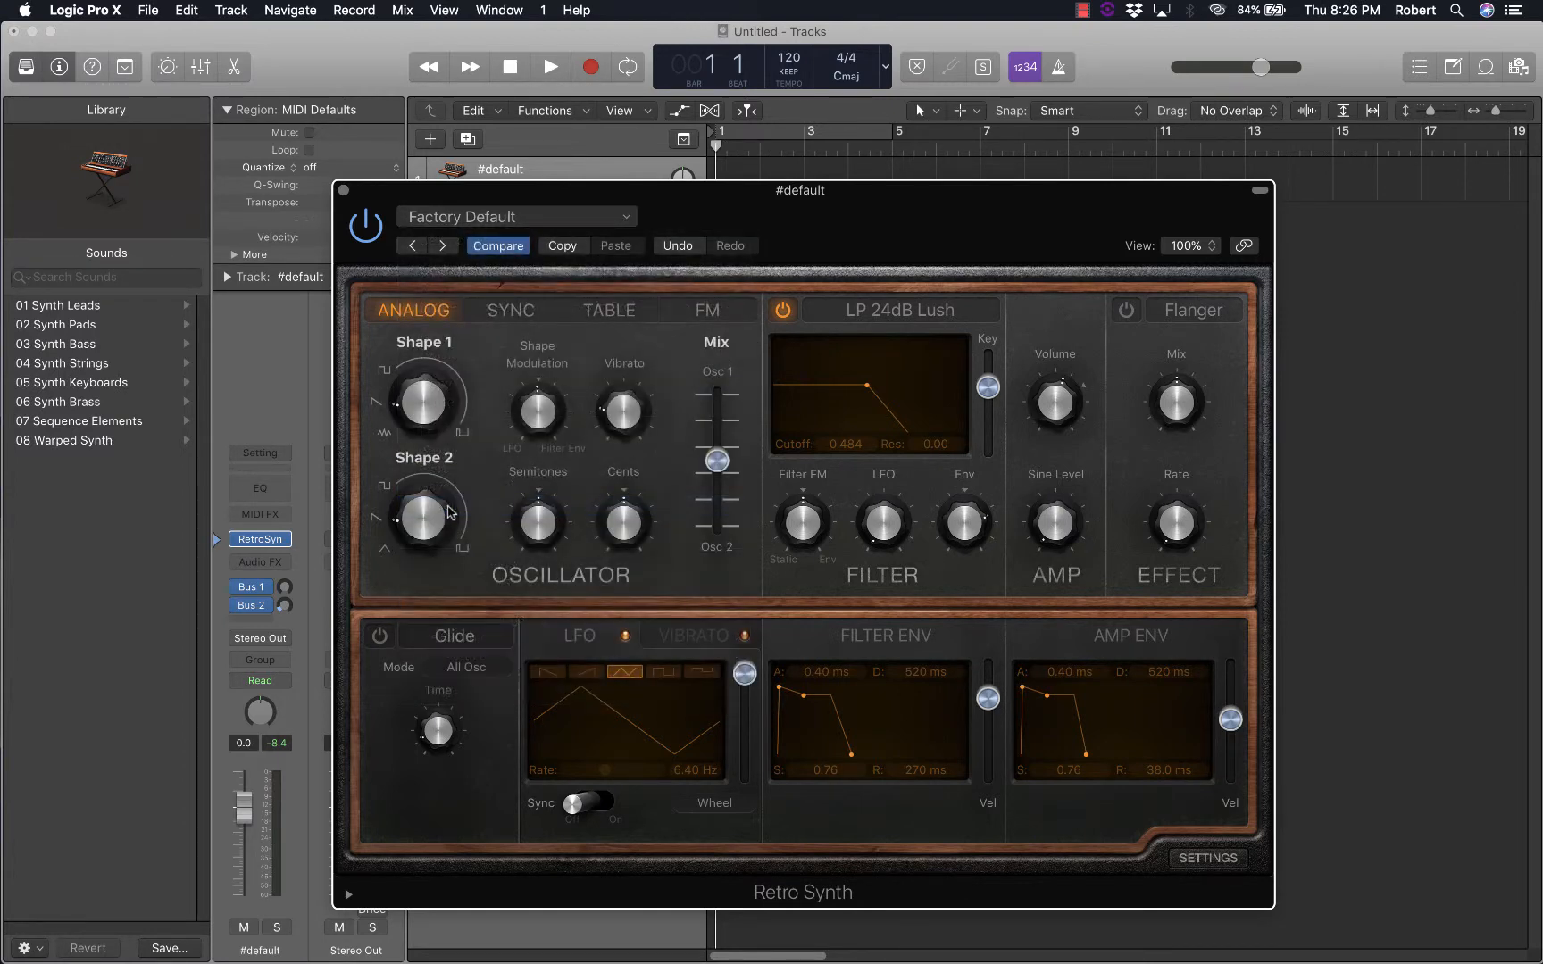
Move the oscillator mix to Osc 1 at 0.00 and across to Osc 2 at 1.00 to hear each oscillator alone
mouse_move(531, 500)
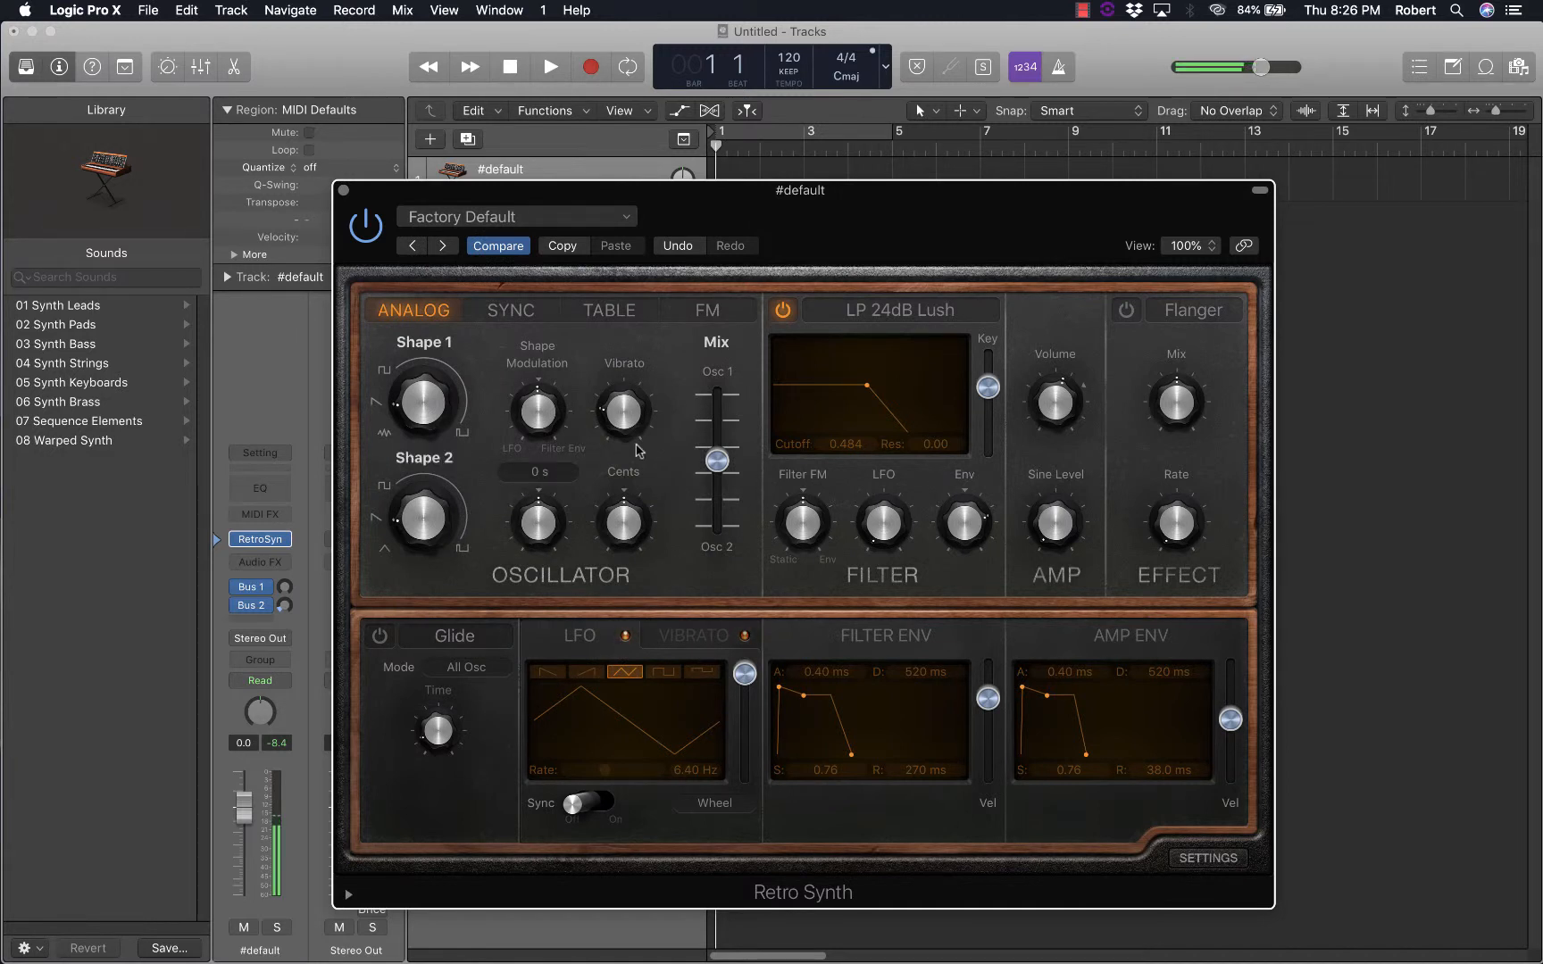
mouse_move(708, 463)
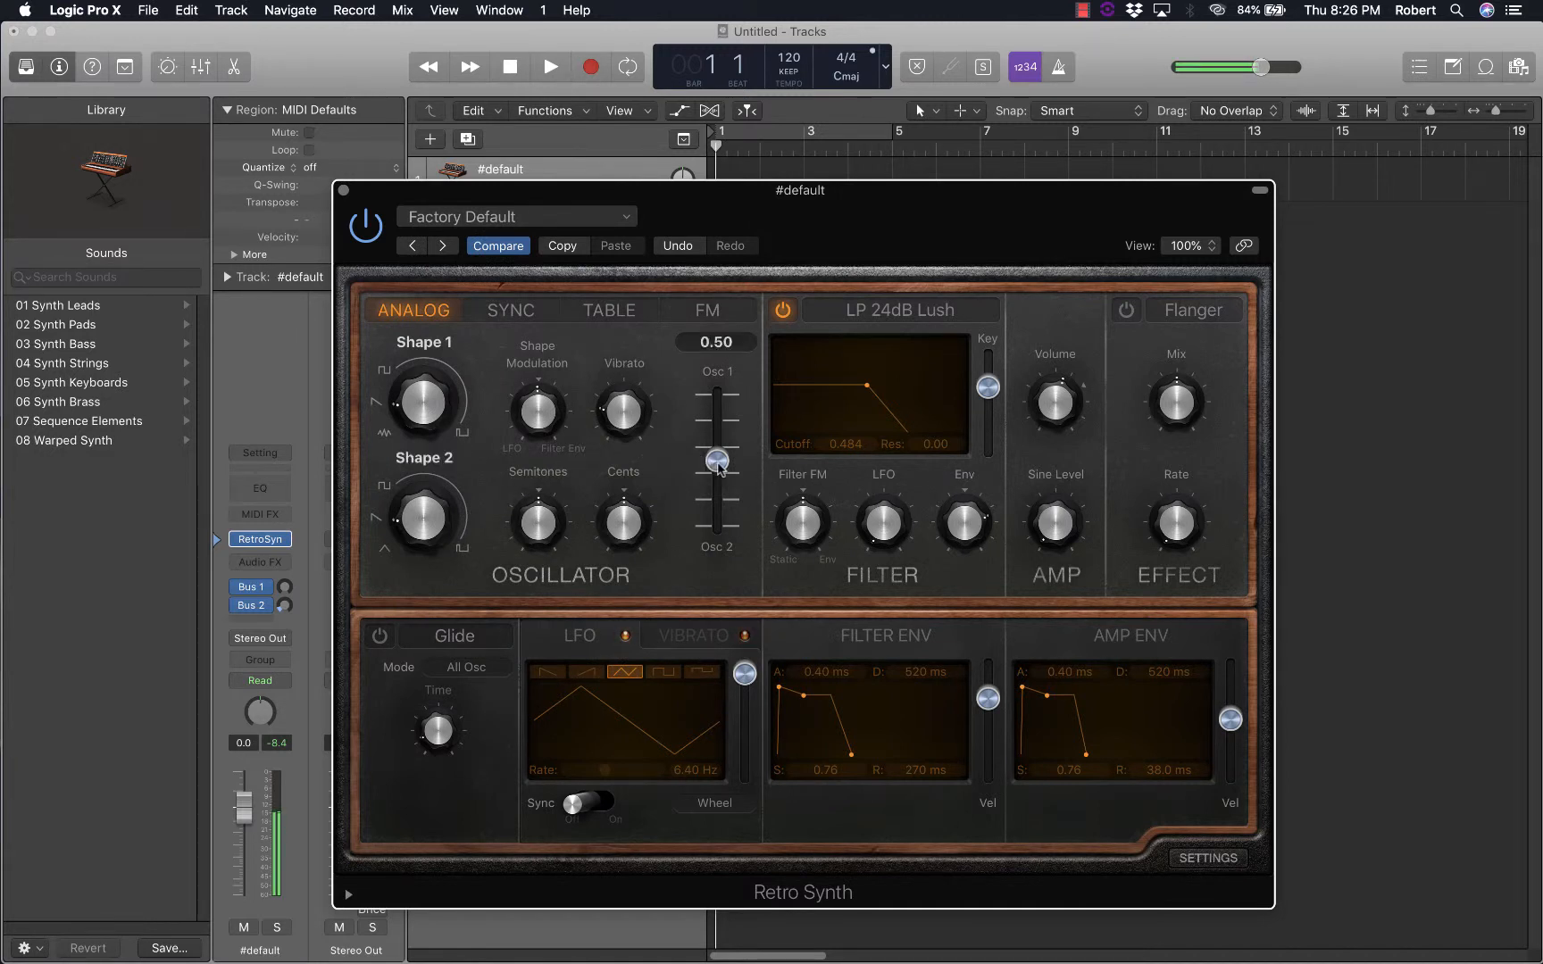
drag(717, 461, 719, 394)
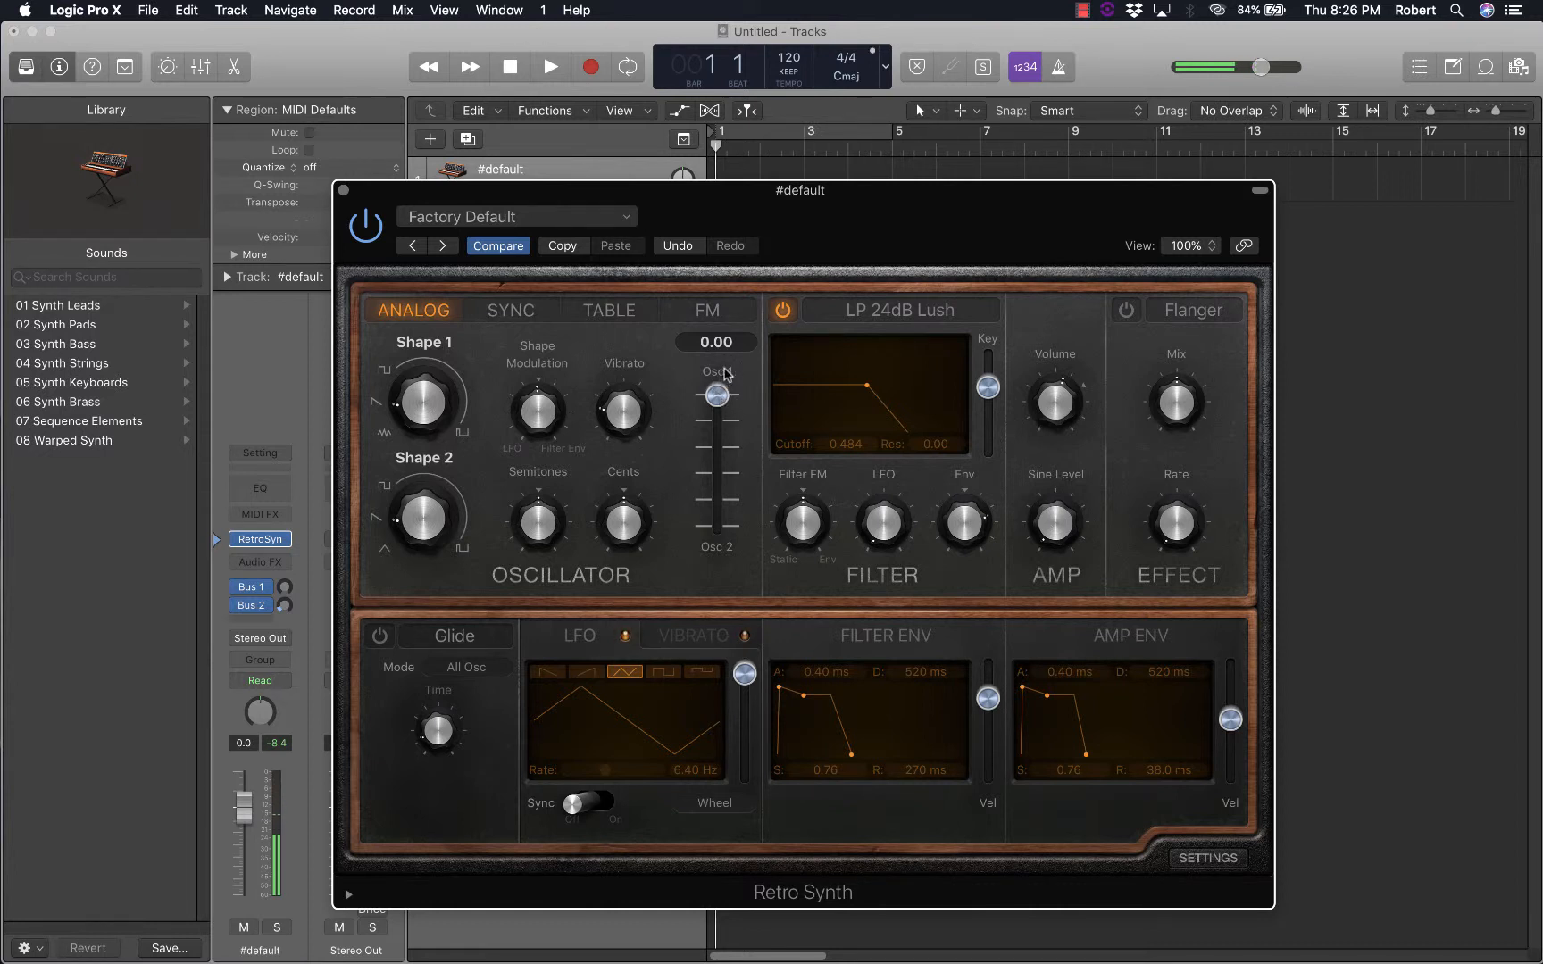
drag(718, 395, 707, 557)
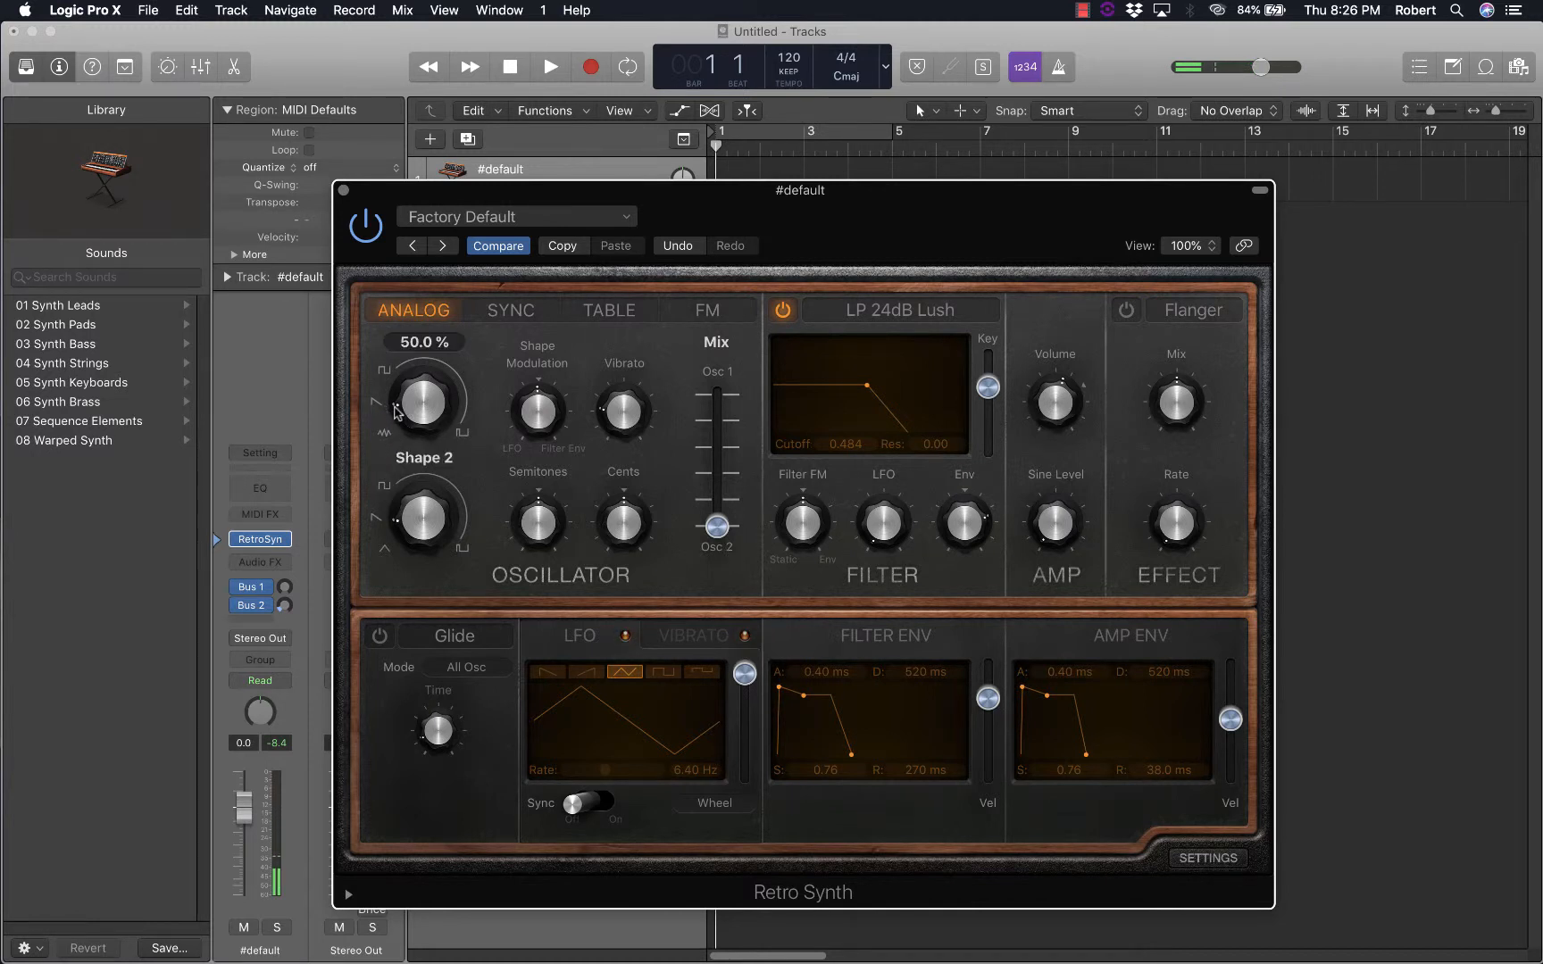
Turn Shape 1 toward the square waveform and set the oscillator mix to 0.00 so only Osc 1 sounds
drag(411, 414, 406, 396)
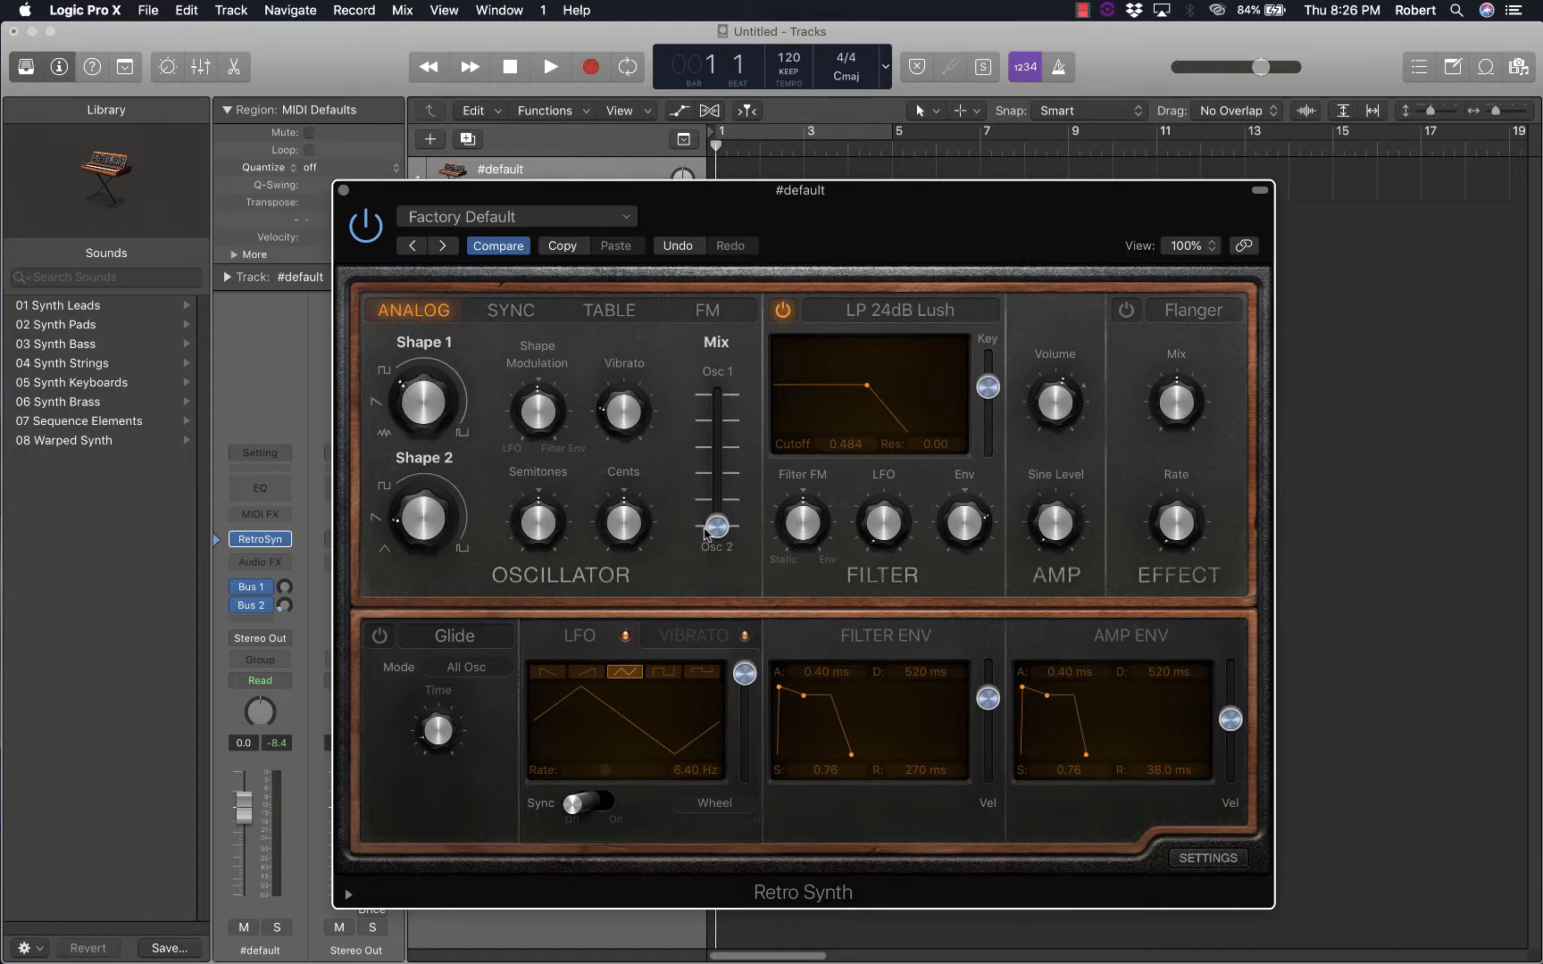
drag(717, 526, 717, 395)
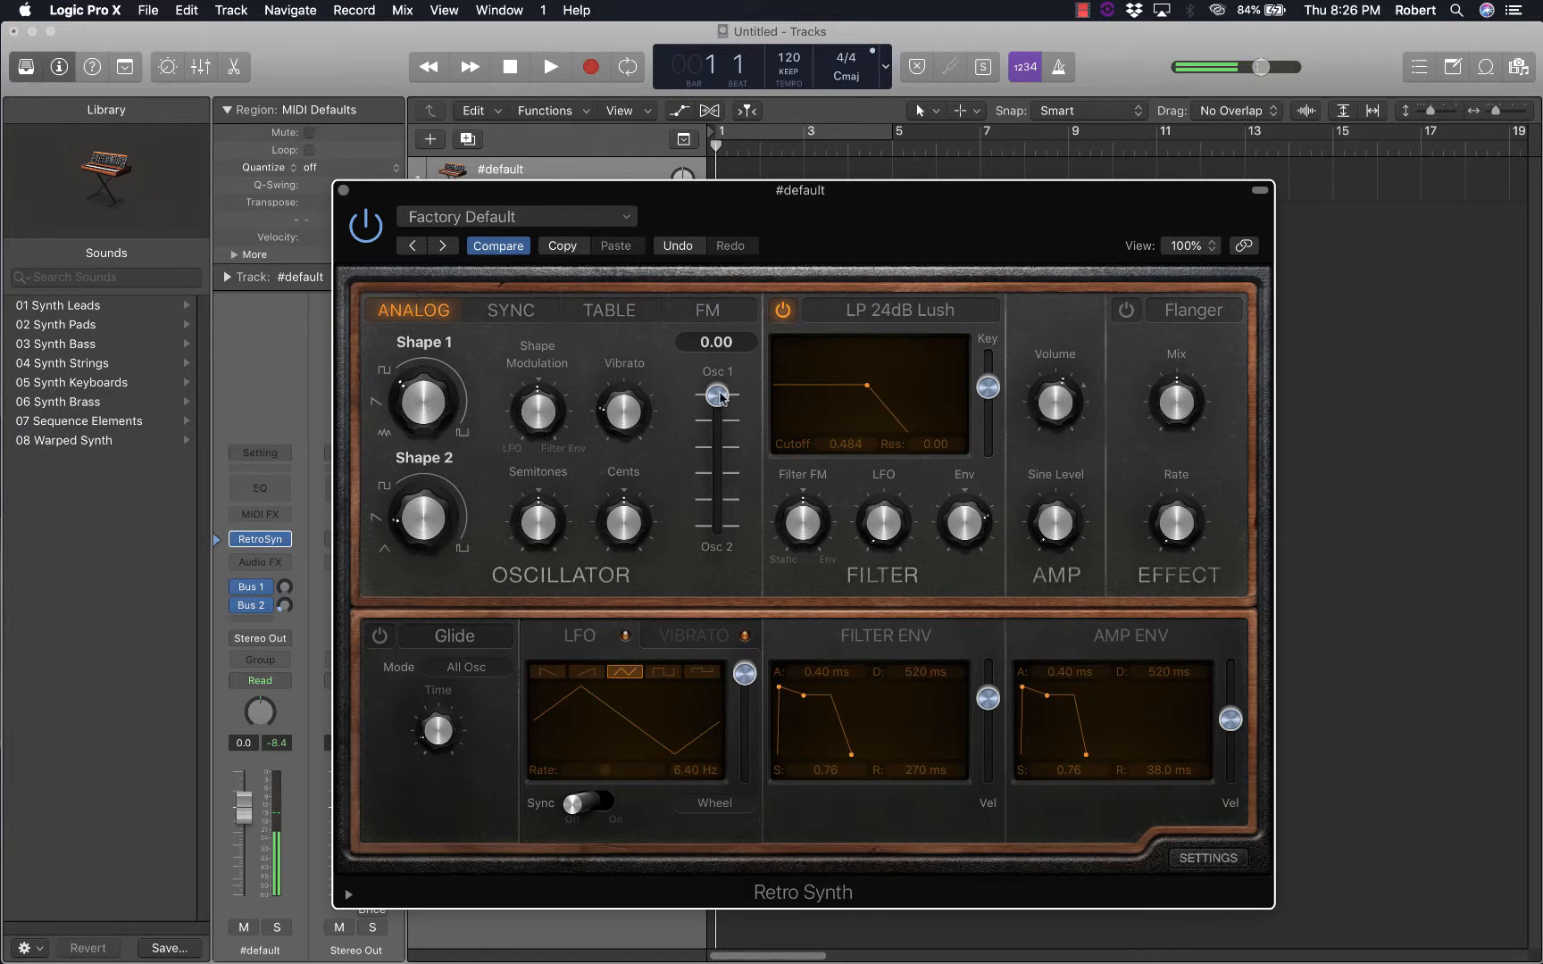
Set the oscillator mix to 1.00 for Osc 2 alone and turn Shape 2 toward the triangle waveform
drag(716, 395, 718, 535)
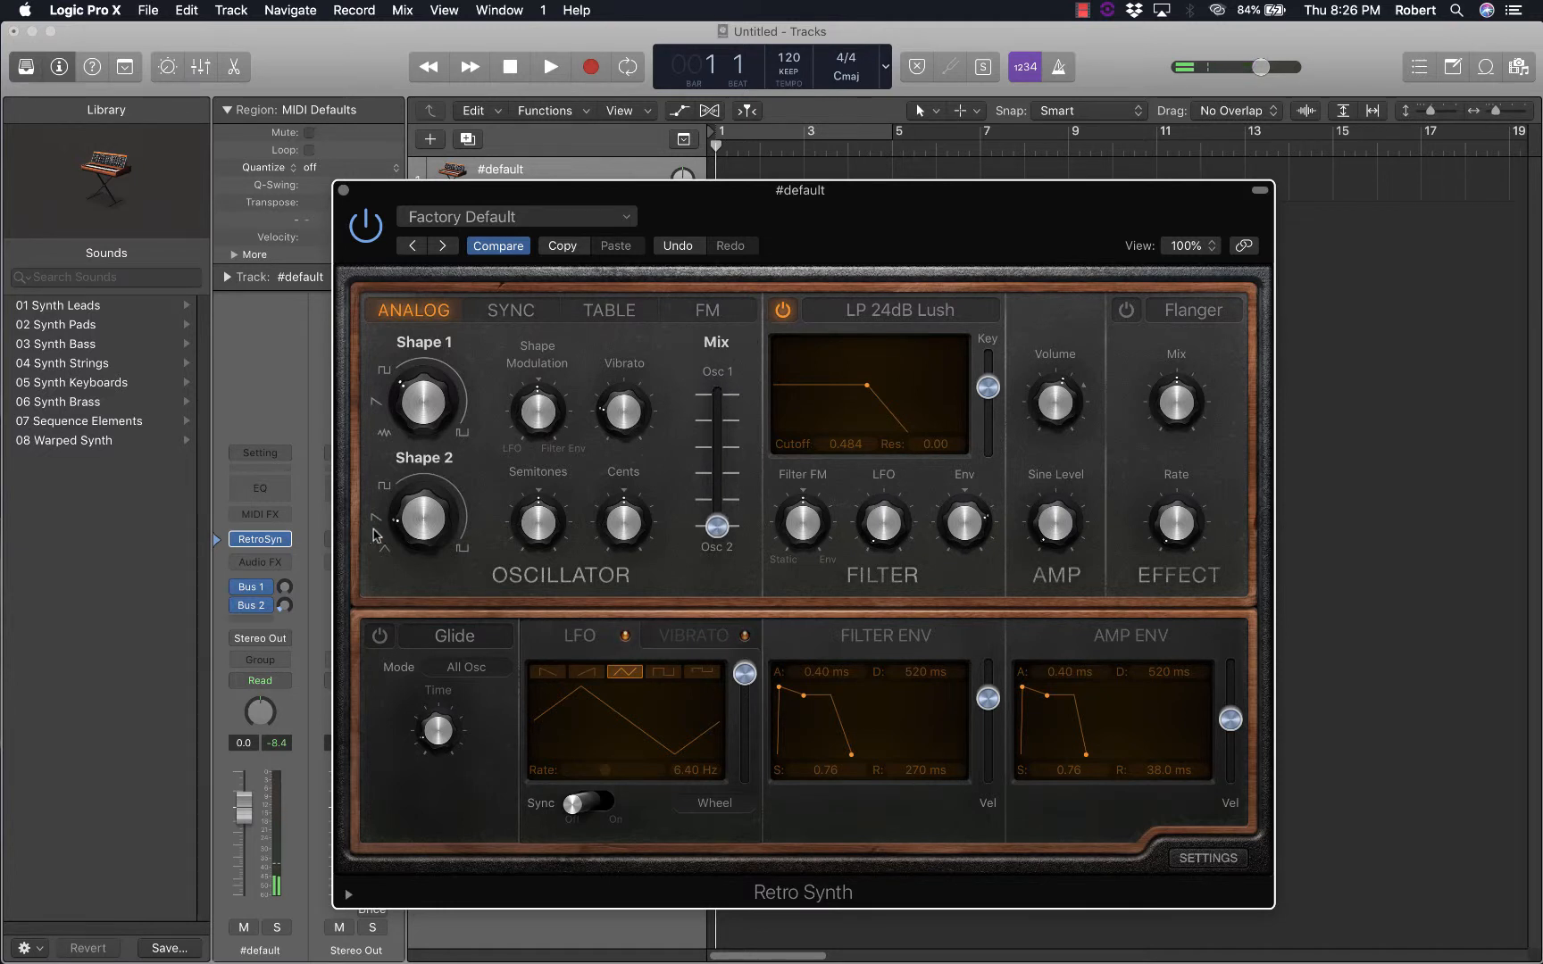
mouse_move(373, 534)
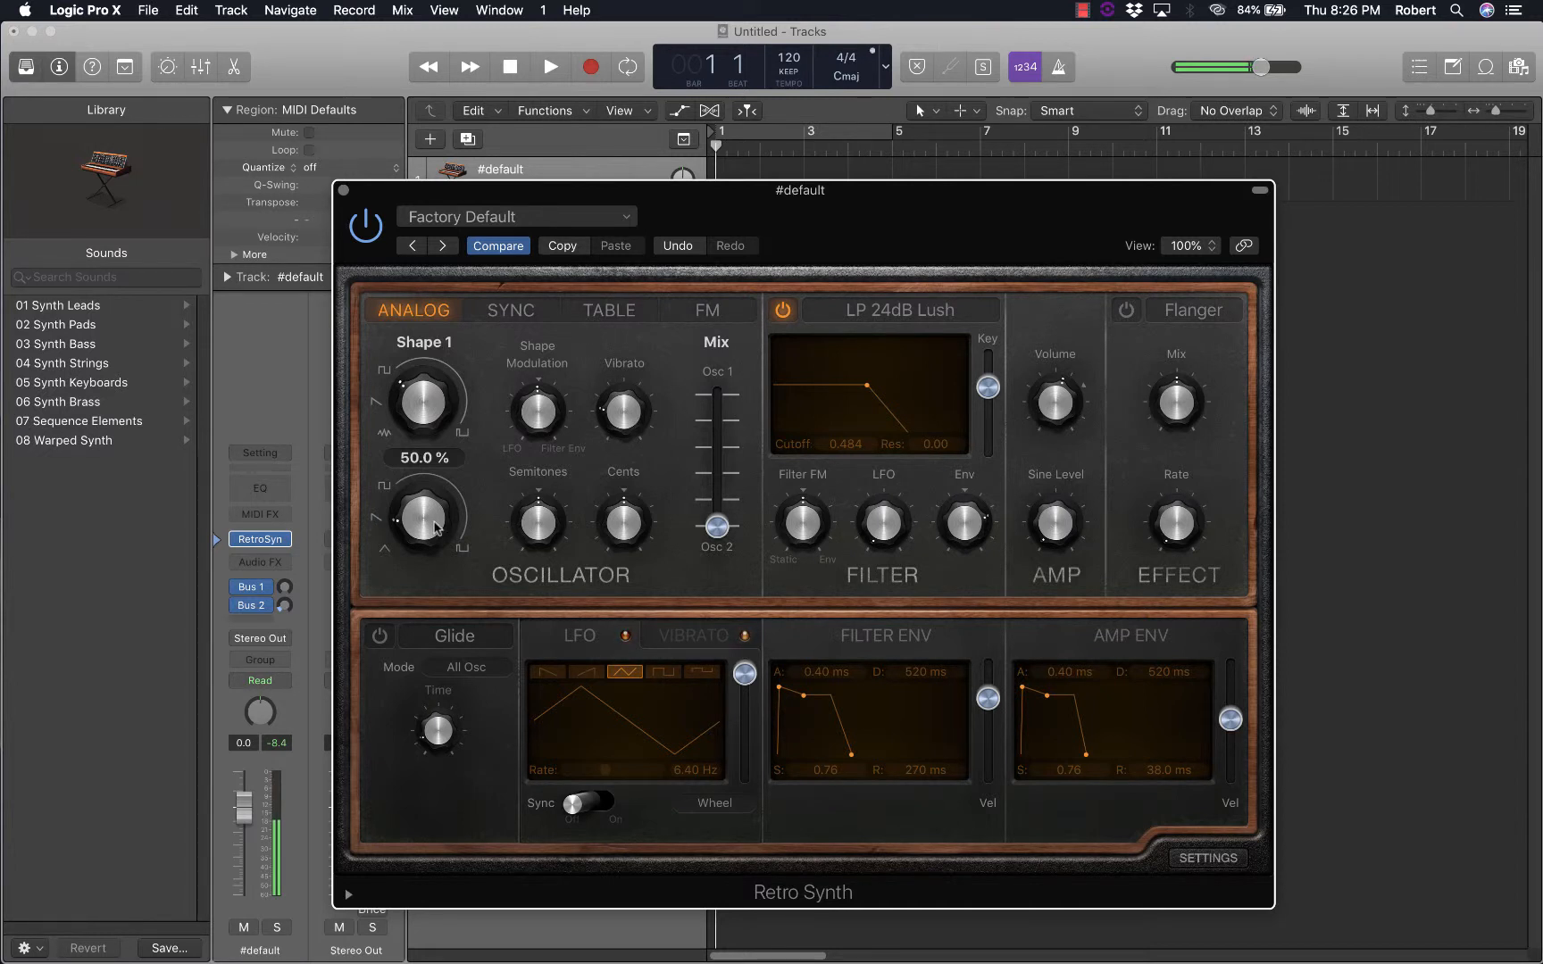
drag(424, 524, 430, 542)
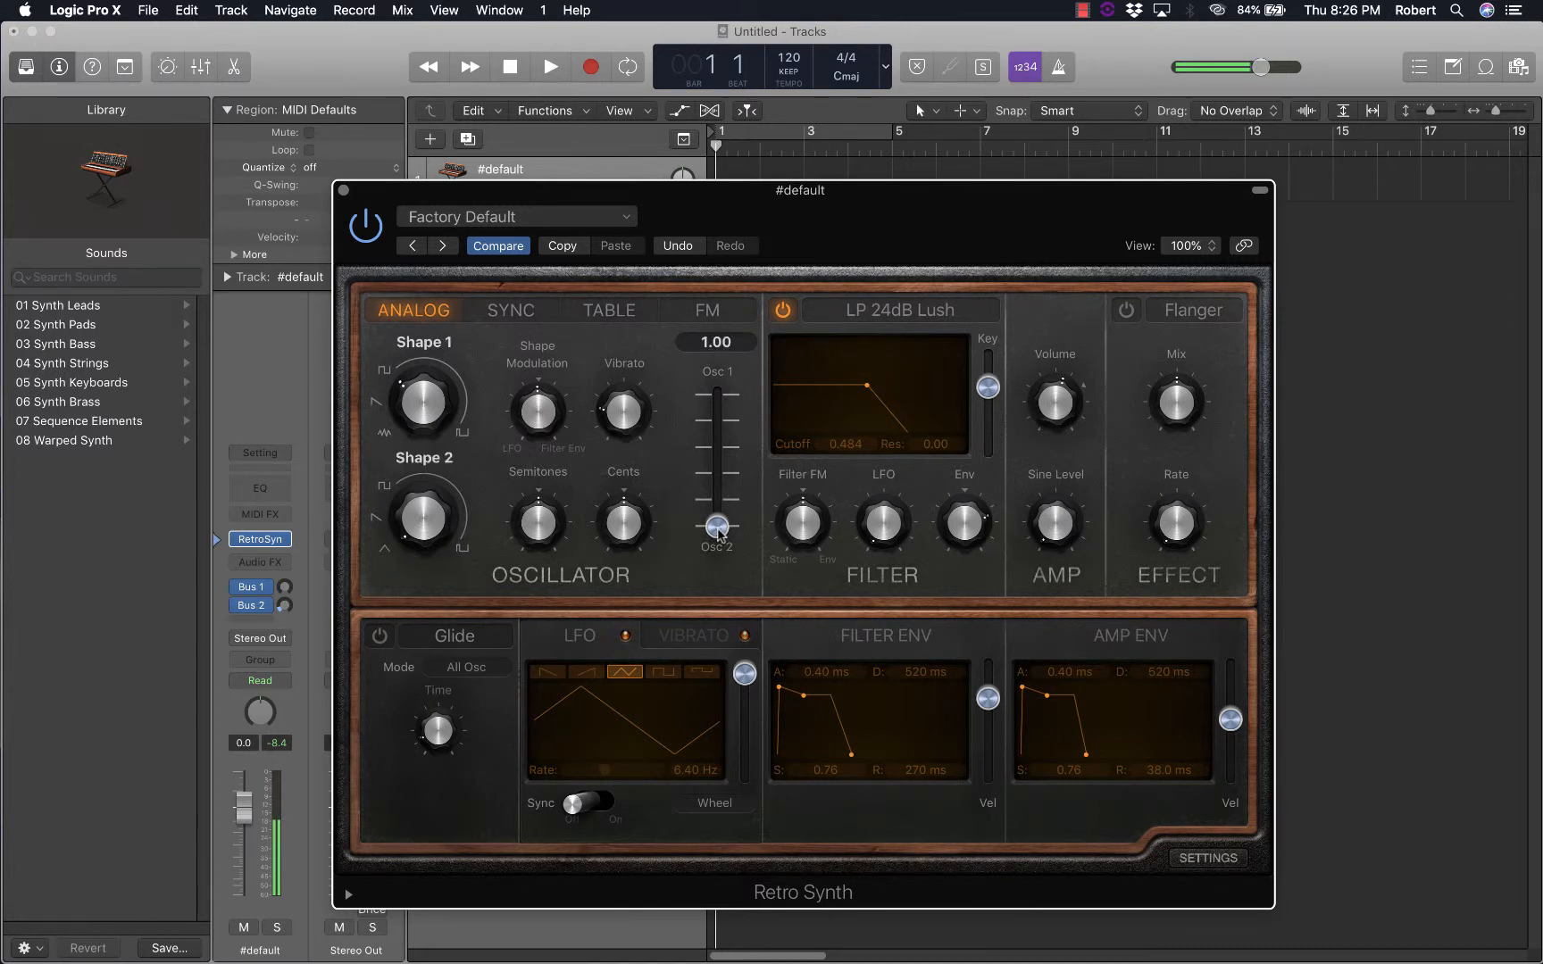
Return Shape 1 to the sawtooth waveform and, after comparing both oscillators, set the mix slightly toward Osc 2
drag(718, 533, 750, 385)
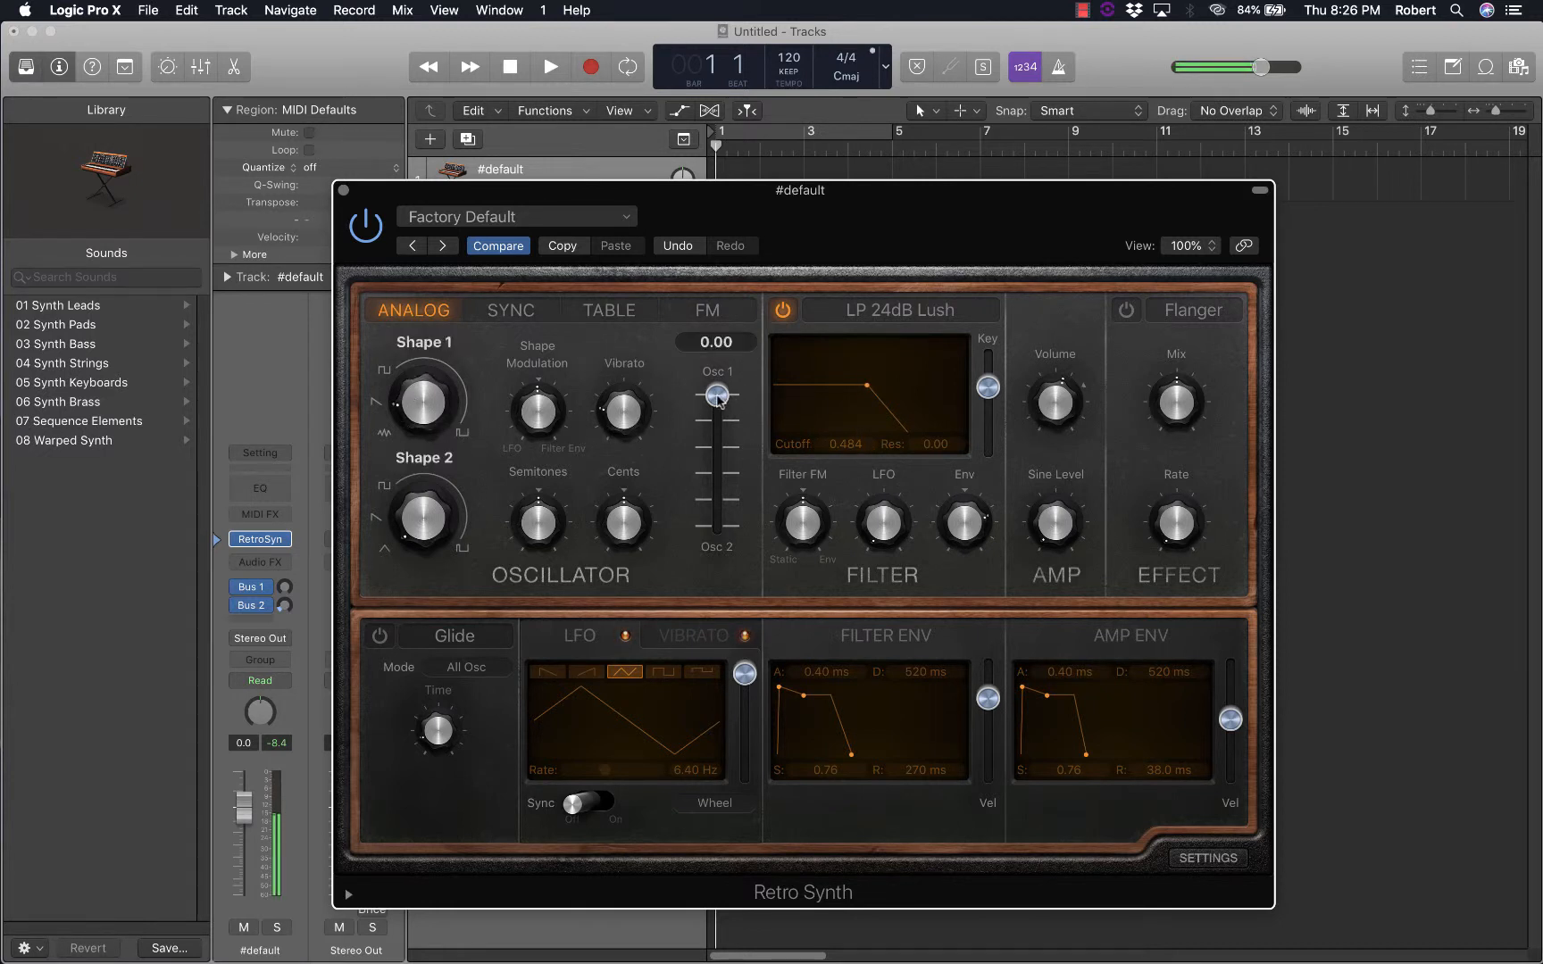
drag(718, 399, 719, 607)
drag(712, 545, 714, 487)
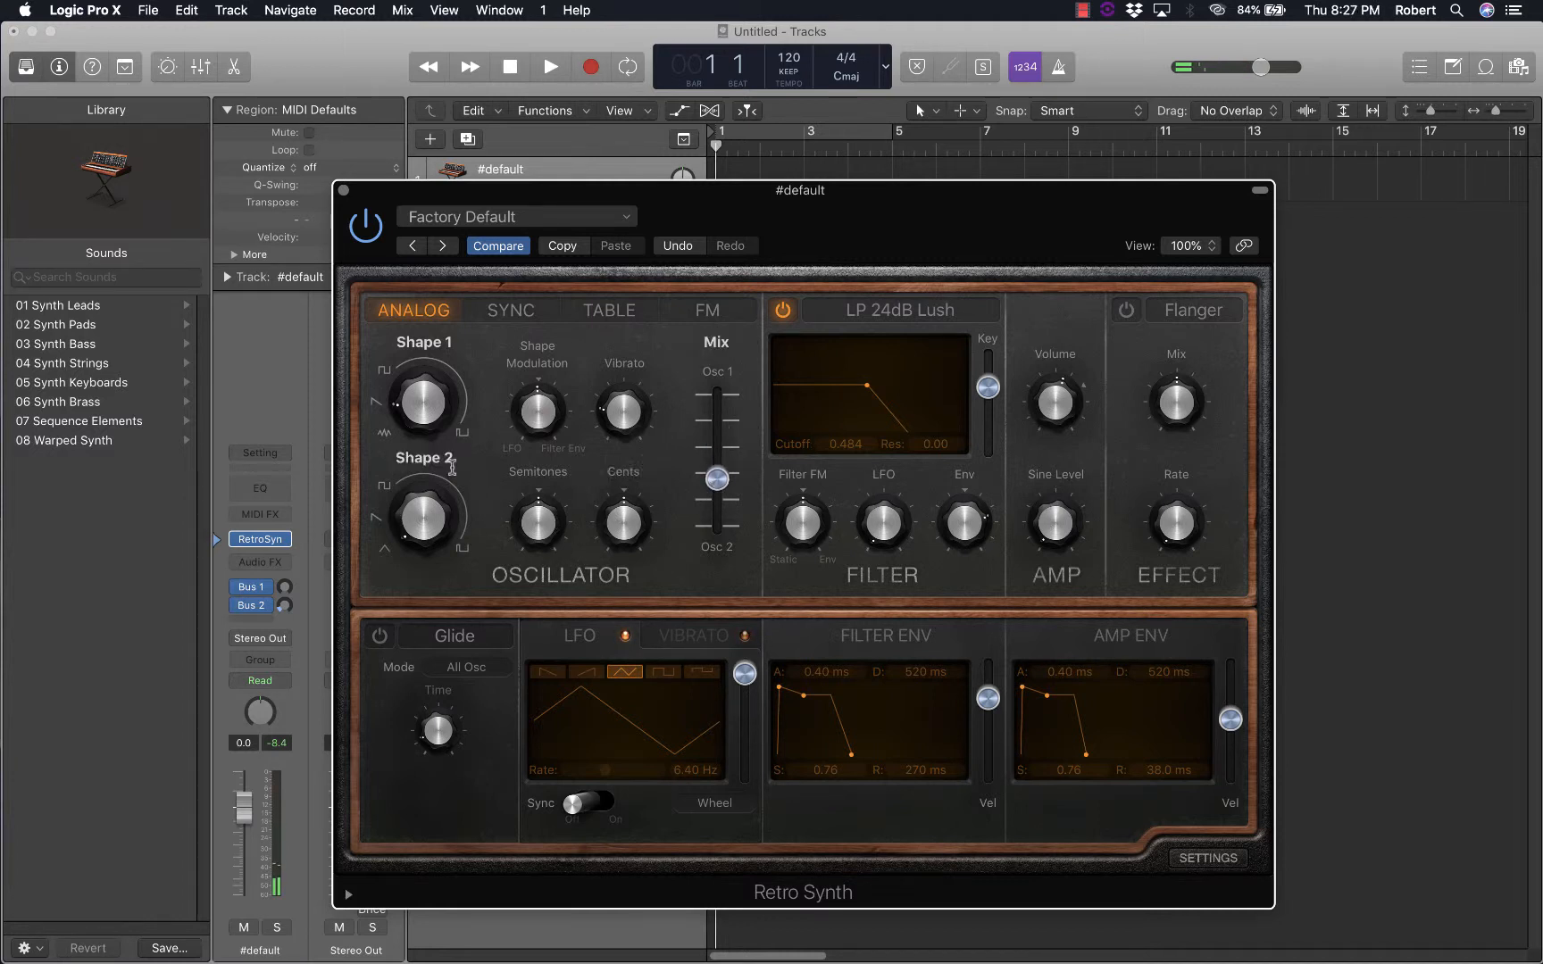
Detune the second oscillator upward using the Cents control
mouse_move(432, 472)
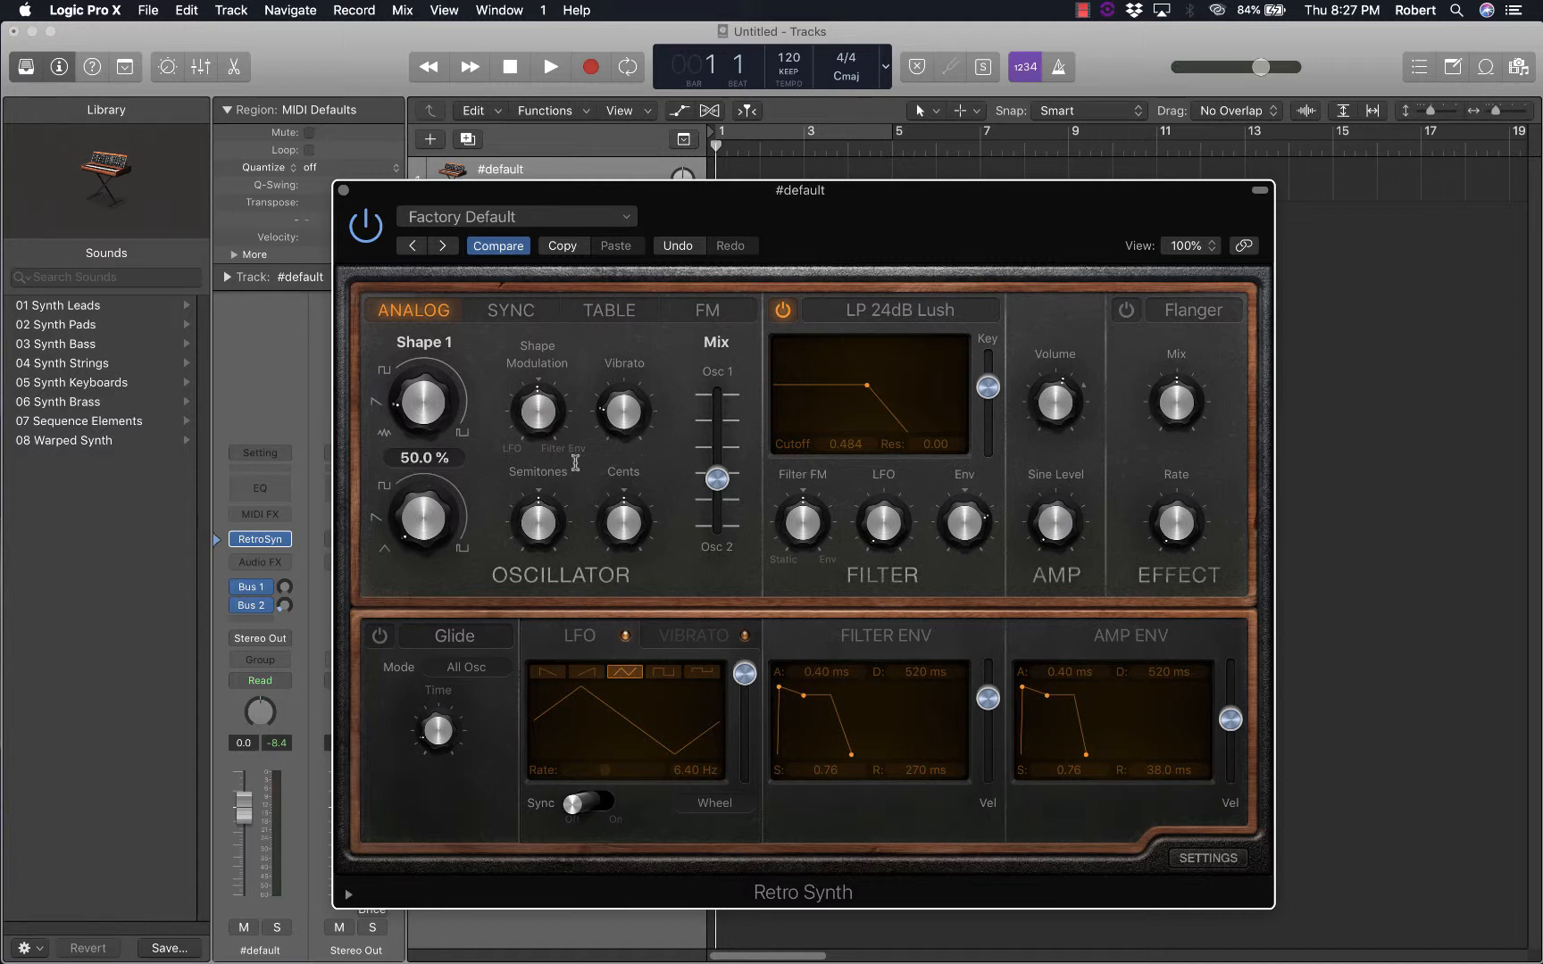
mouse_move(623, 508)
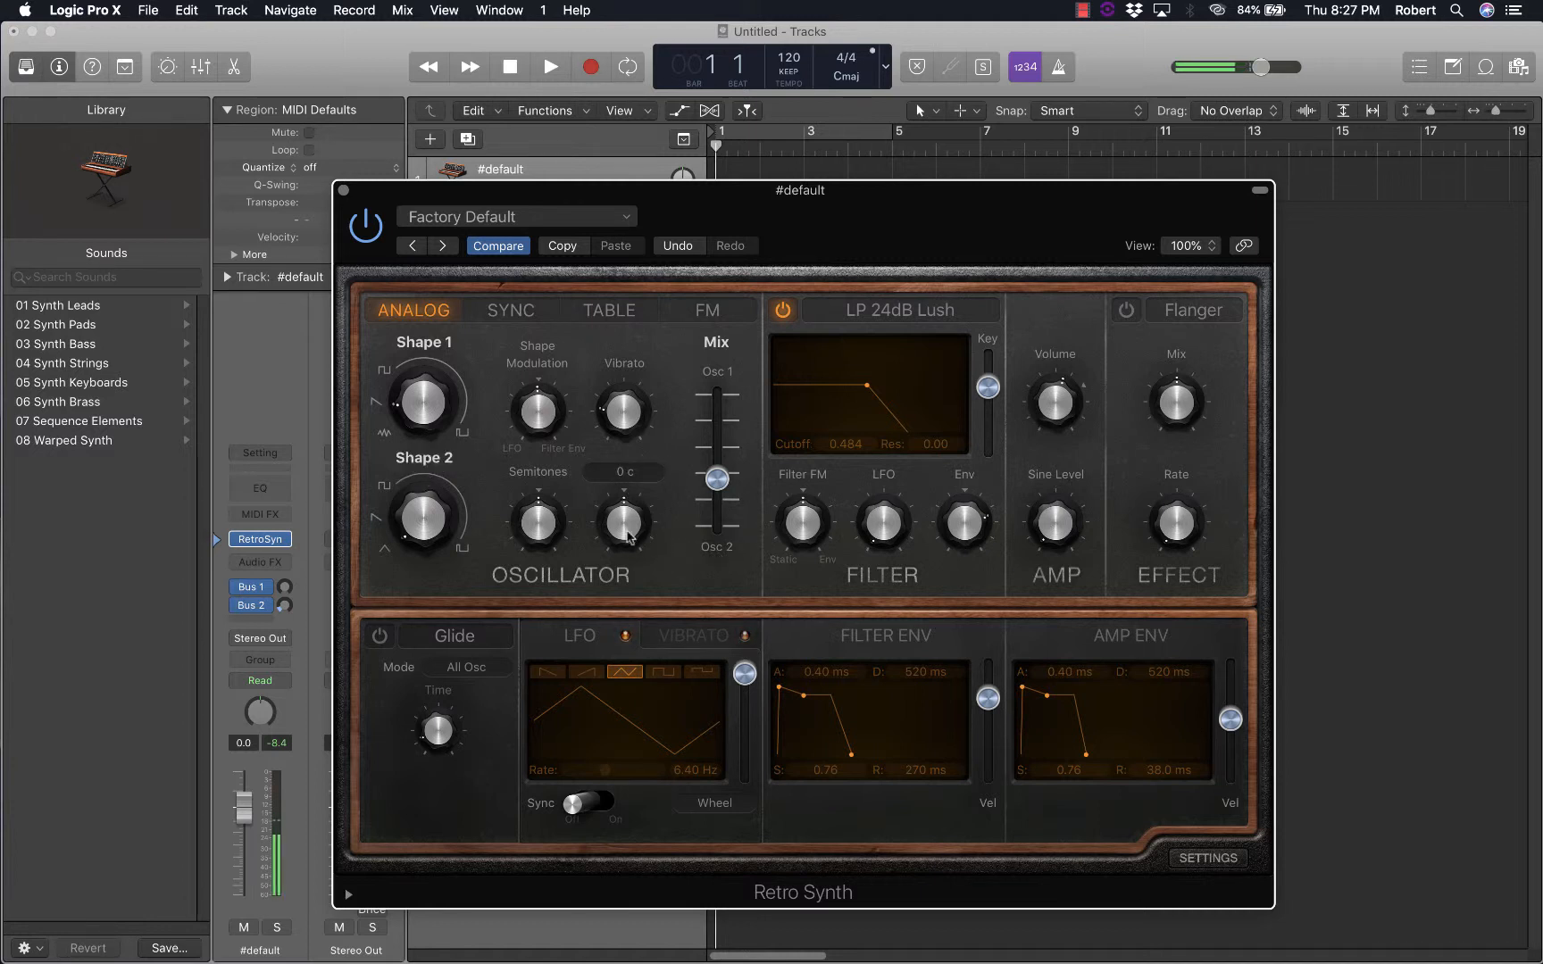
drag(624, 518, 635, 422)
drag(622, 502, 620, 462)
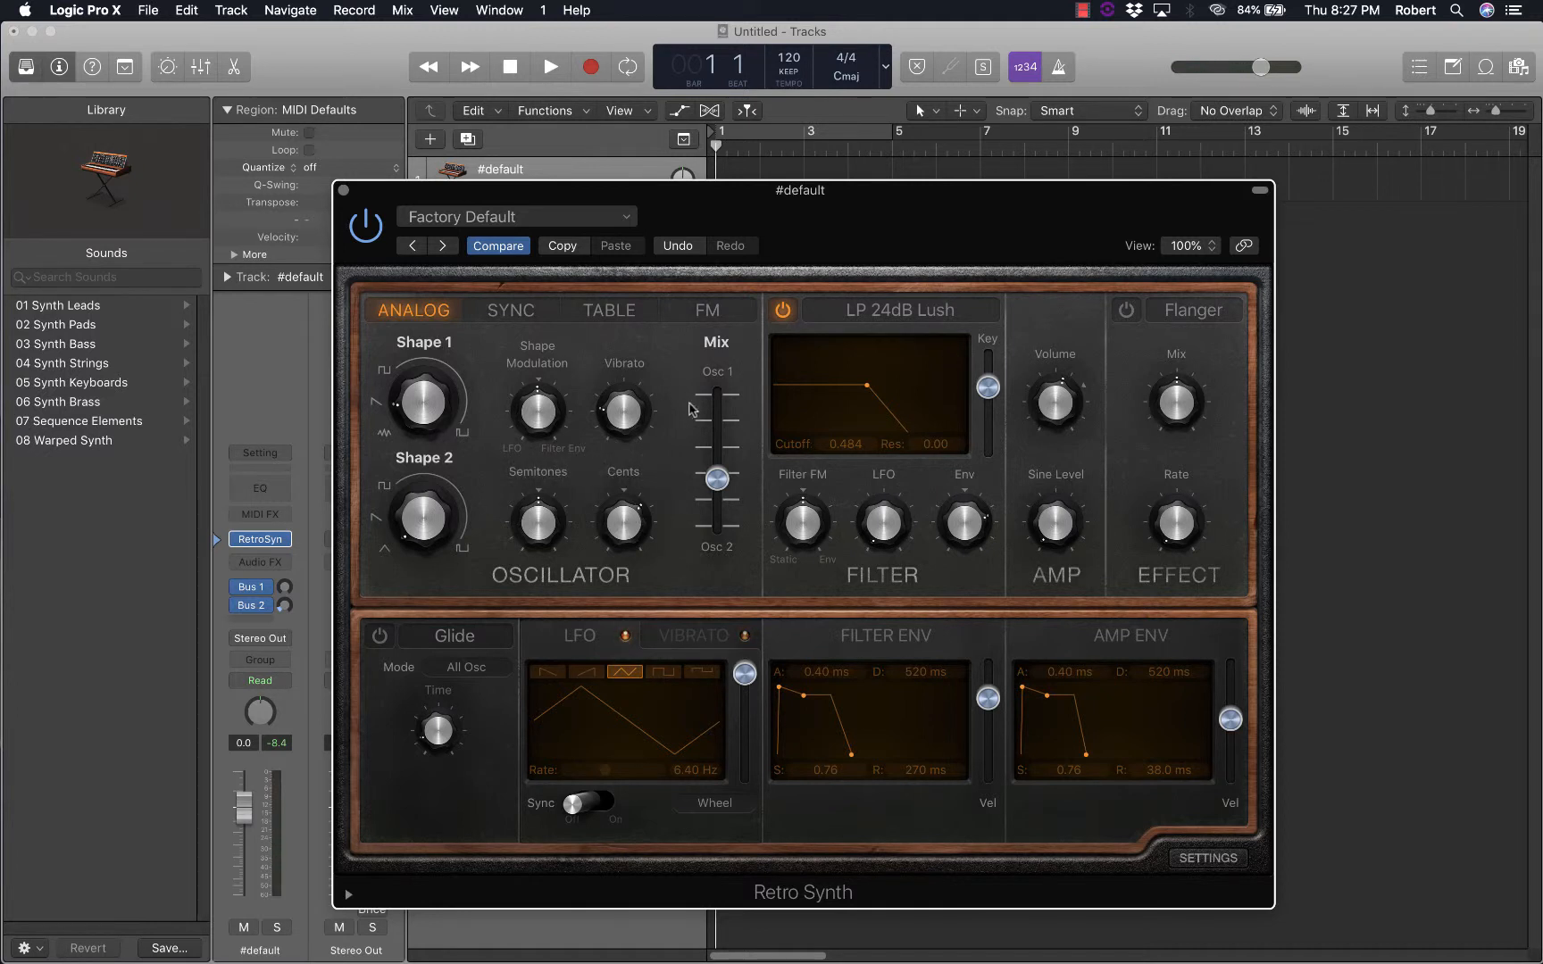
Shift the oscillator mix slightly toward Osc 1, to about 0.41
drag(717, 480, 721, 455)
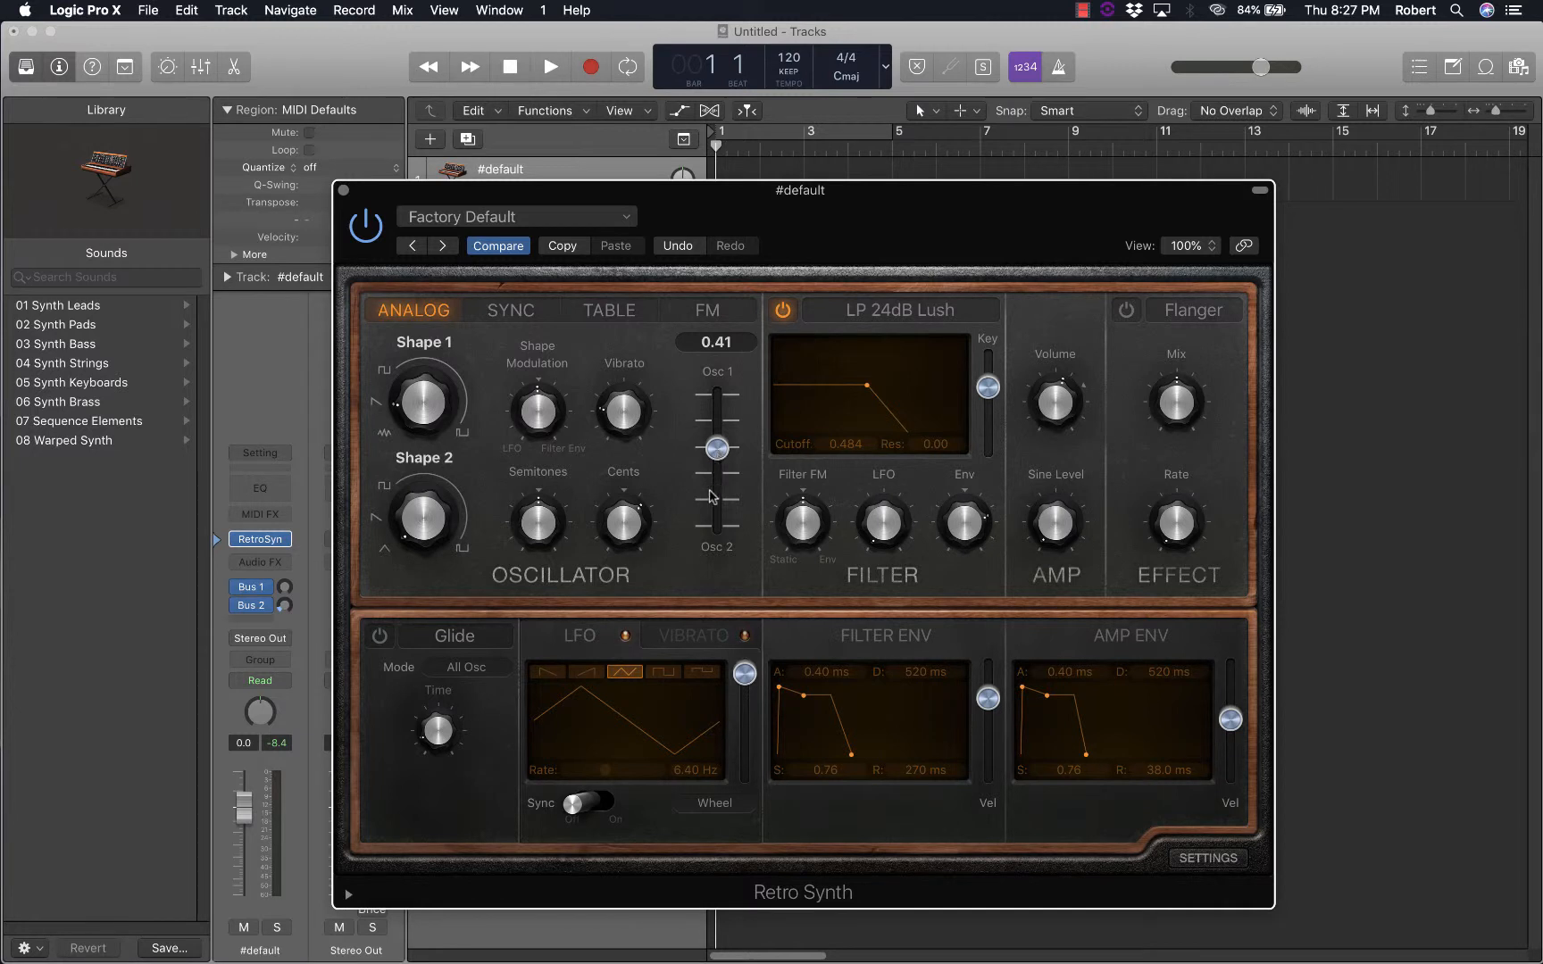
mouse_move(633, 536)
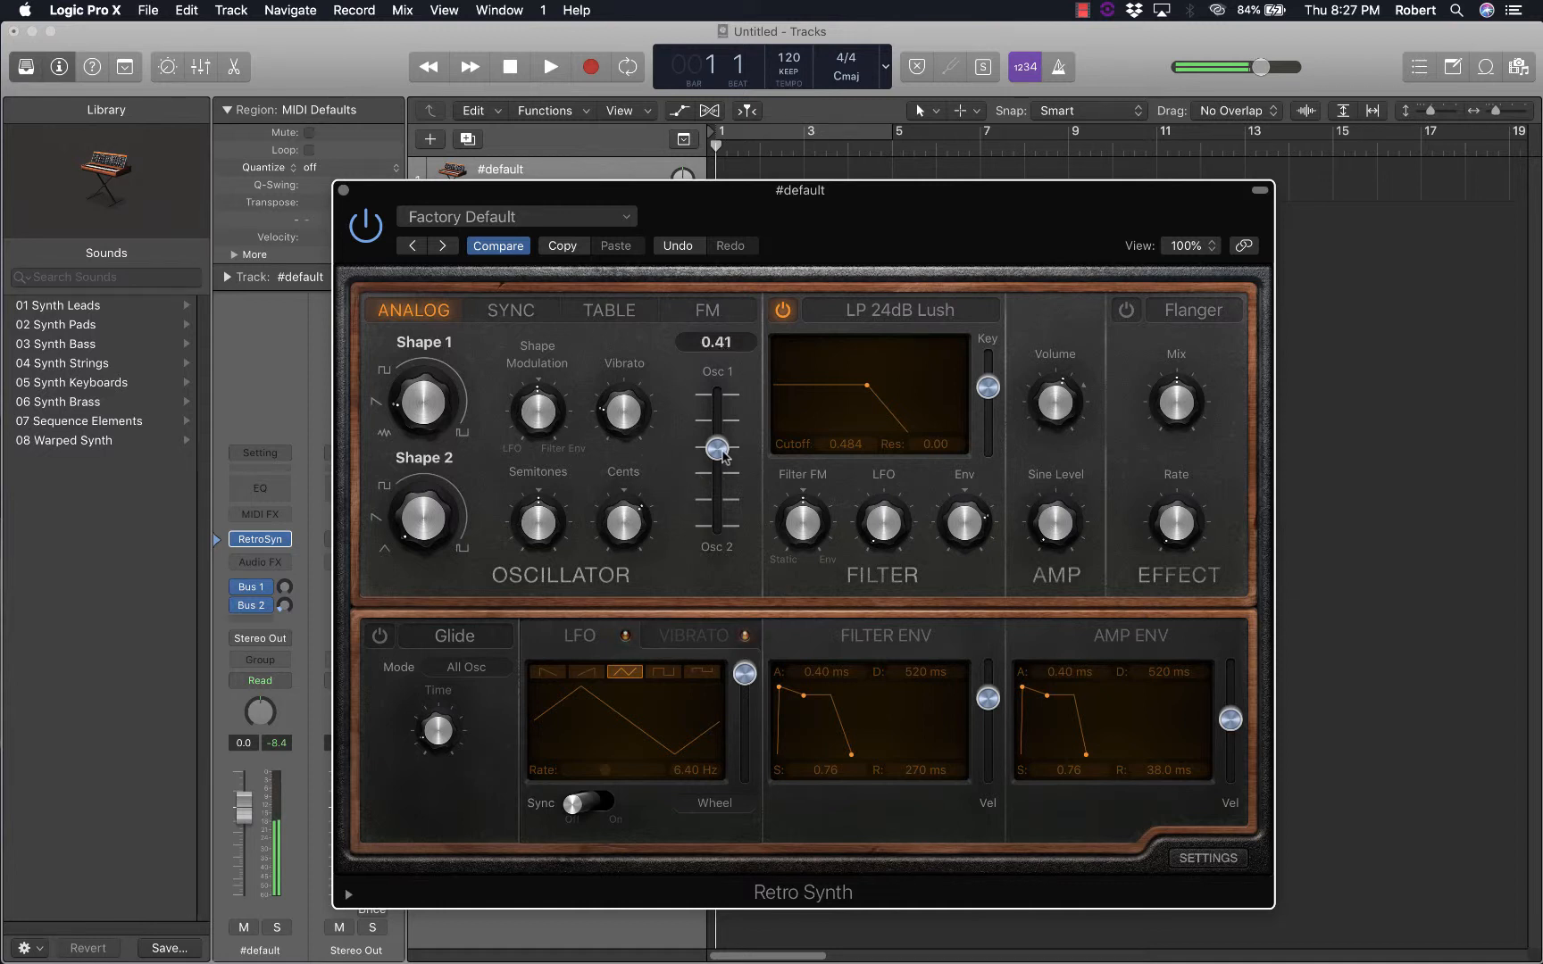
drag(719, 452, 719, 455)
Try several small detune amounts for the second oscillator and set its Cents to 20 c
drag(631, 526, 636, 544)
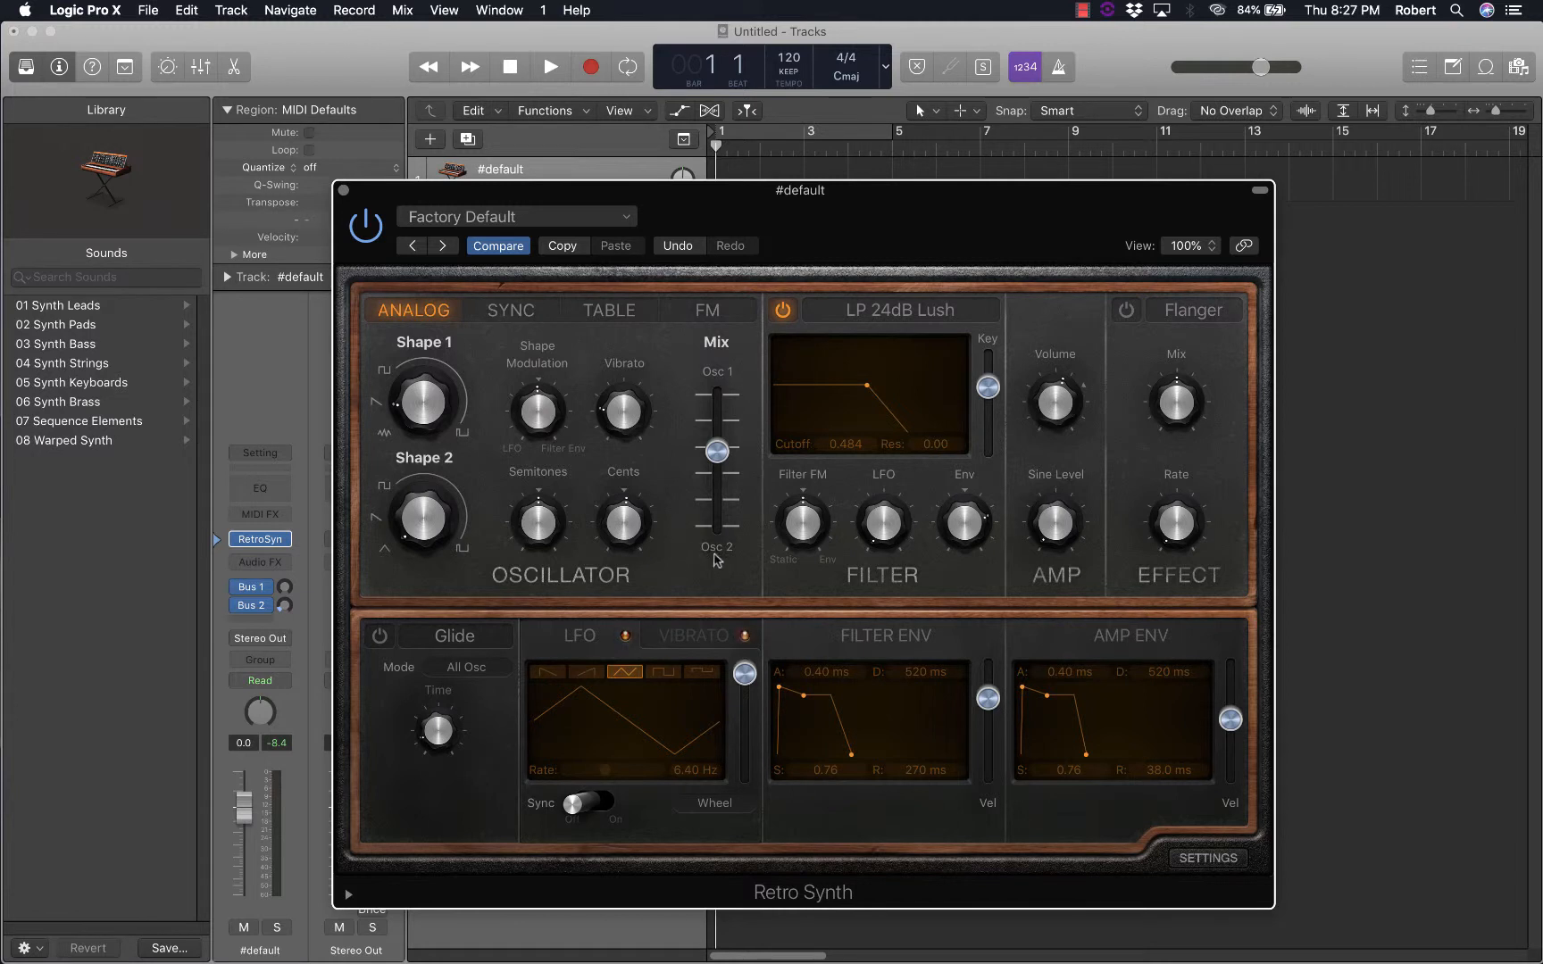
mouse_move(631, 540)
drag(622, 531, 621, 525)
drag(630, 536, 625, 515)
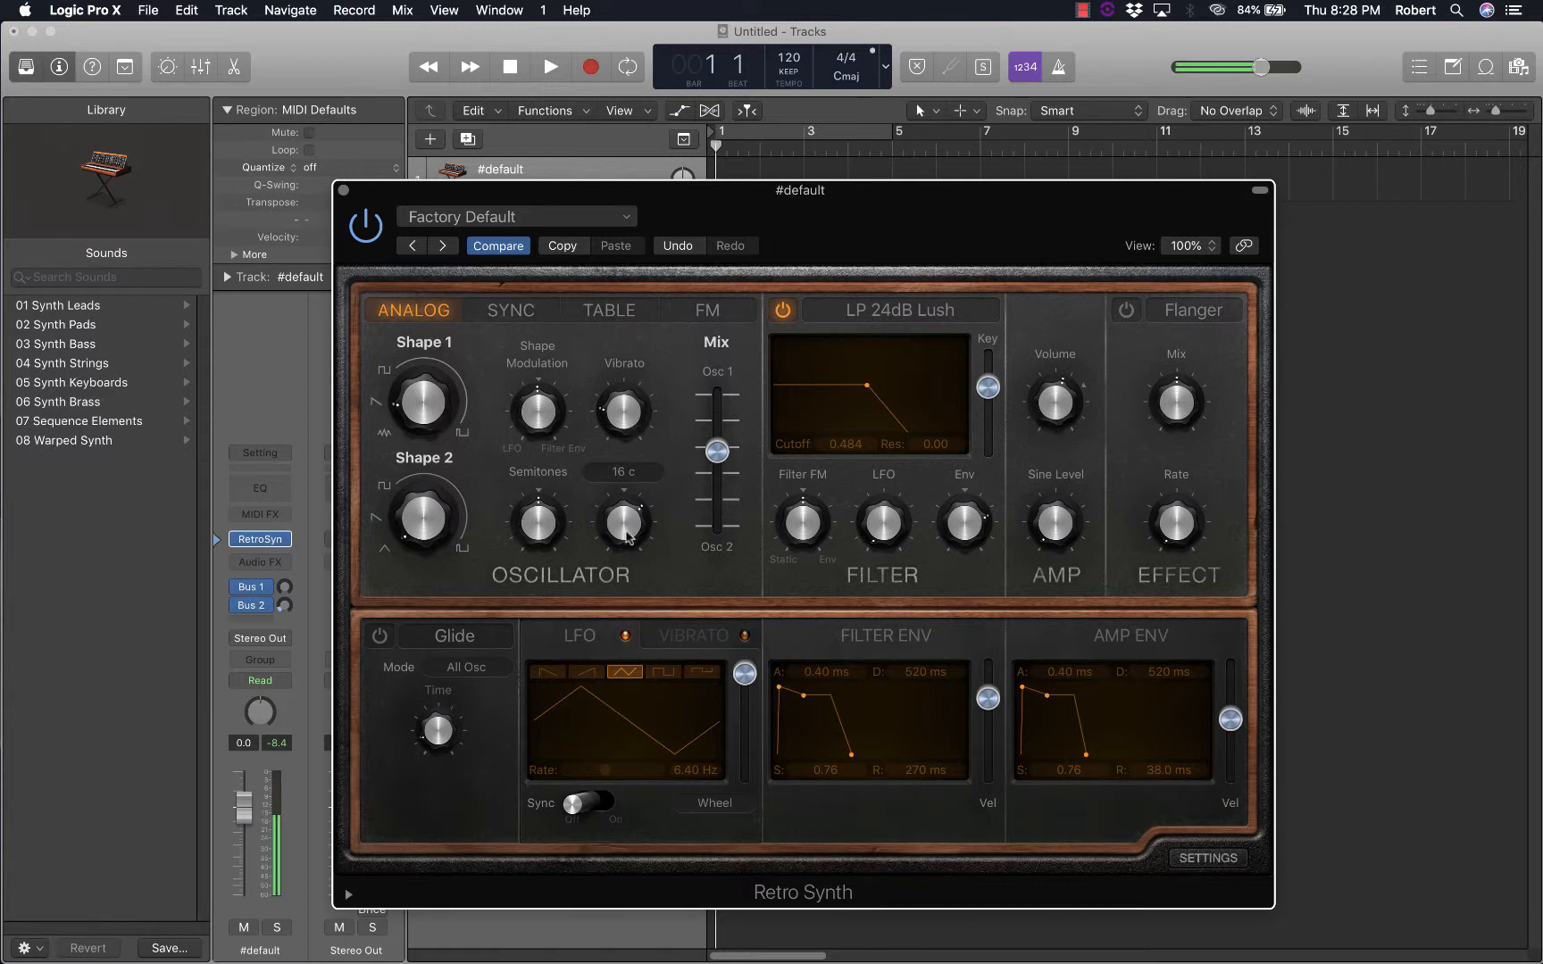
drag(621, 529, 623, 513)
drag(615, 527, 618, 537)
Try a different Semitones offset for the second oscillator, and set the oscillator mix to 0.46
mouse_move(609, 415)
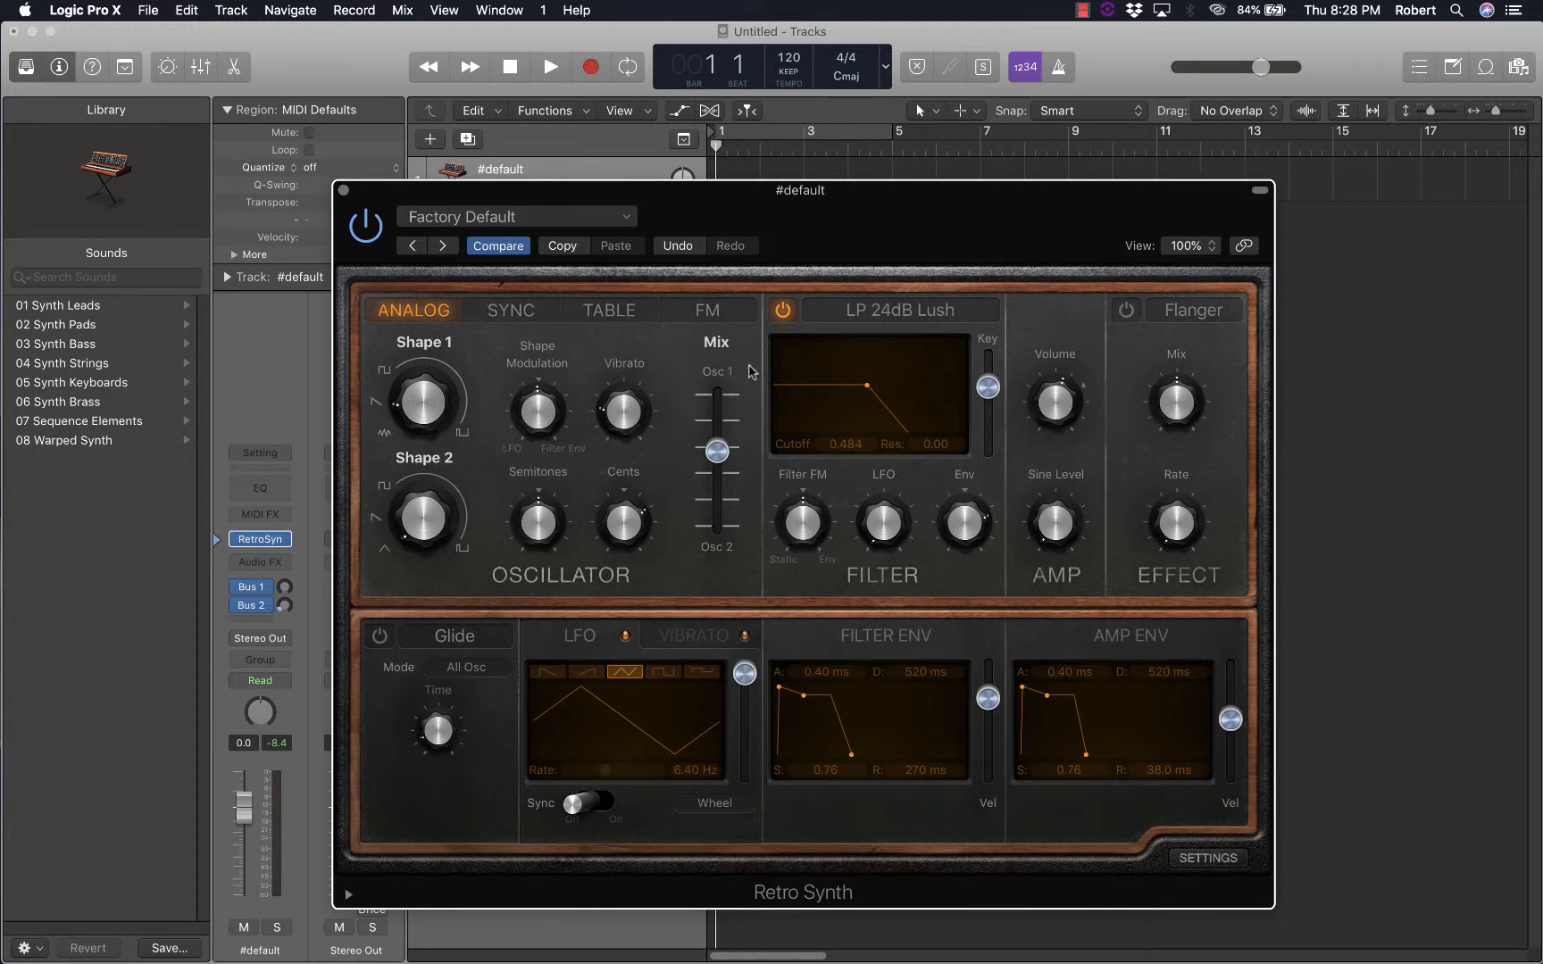
mouse_move(717, 435)
mouse_move(643, 506)
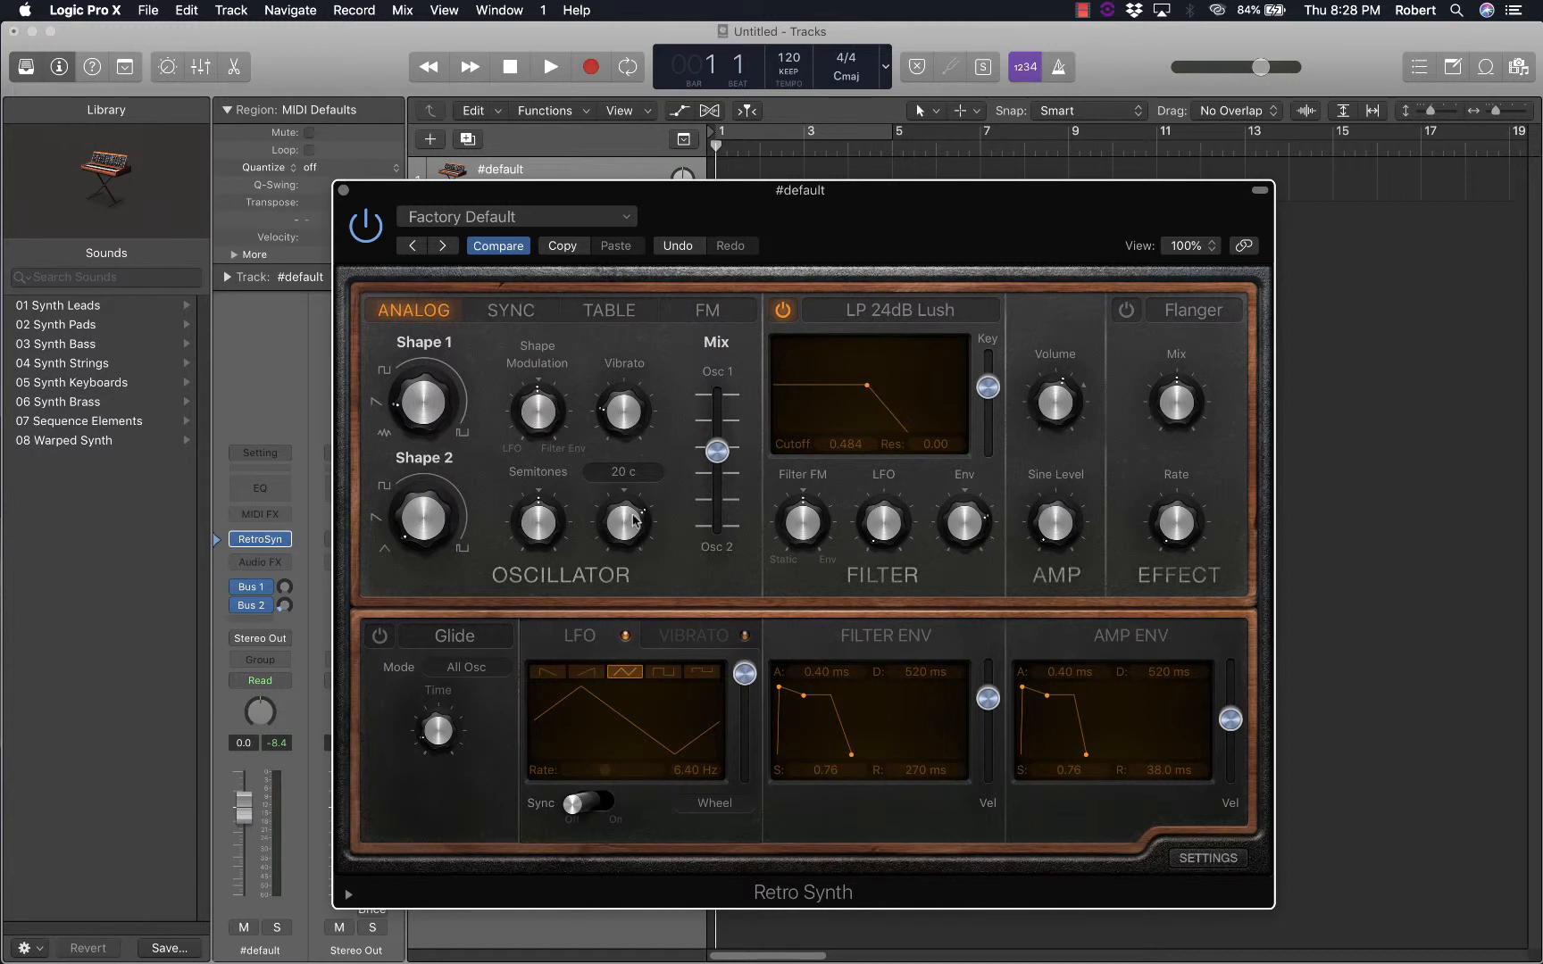
mouse_move(548, 534)
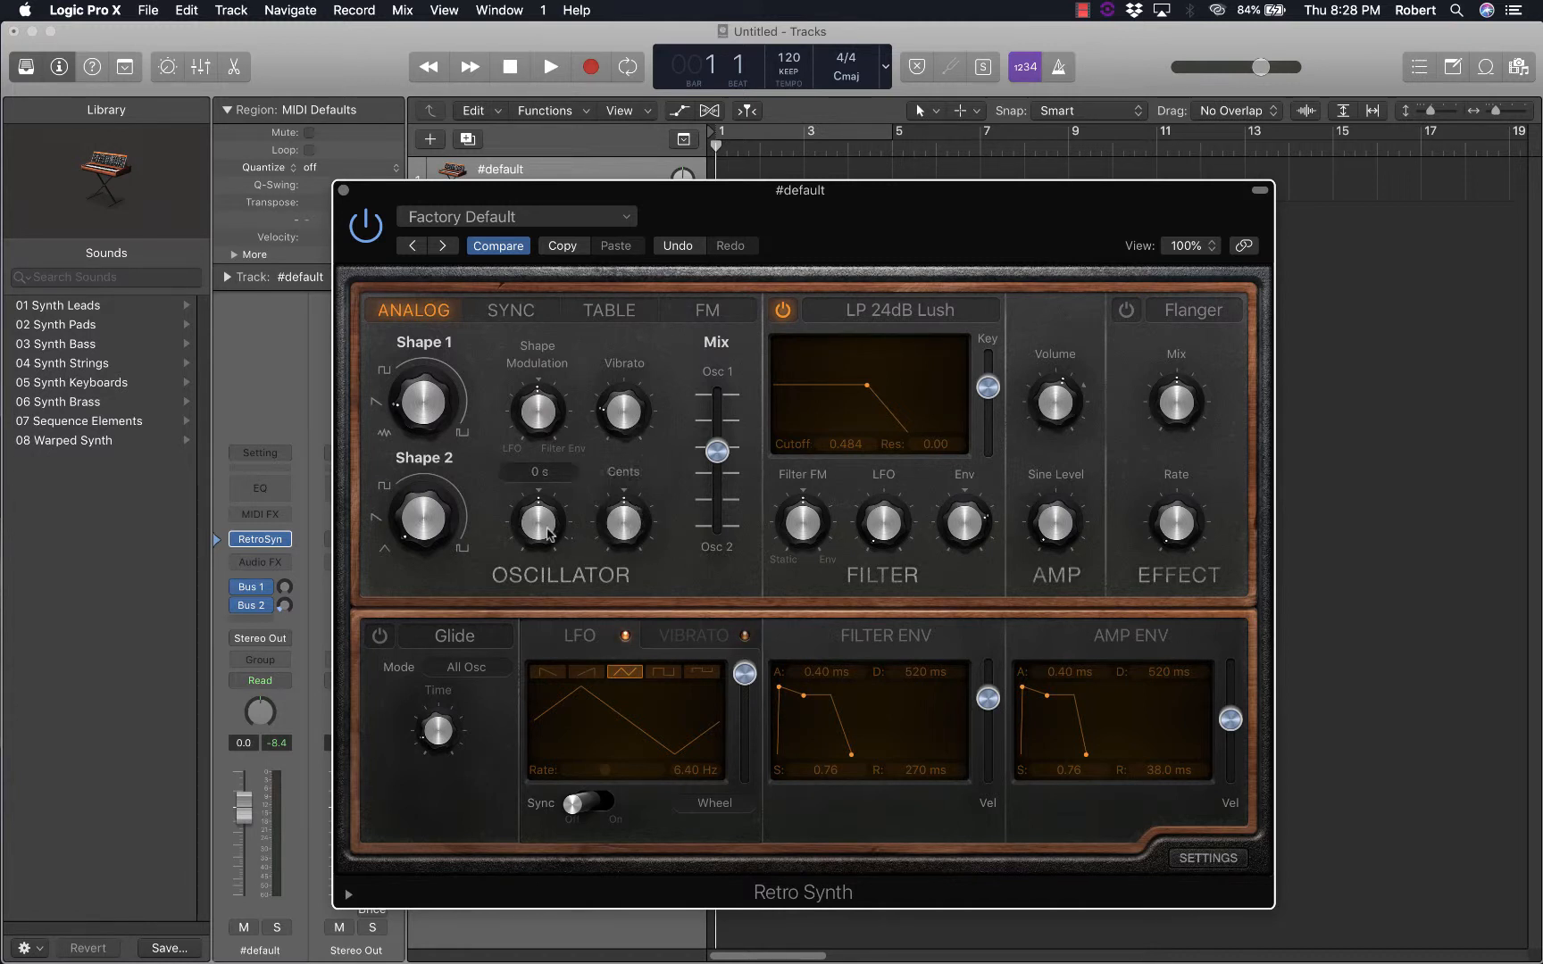
drag(546, 527, 547, 579)
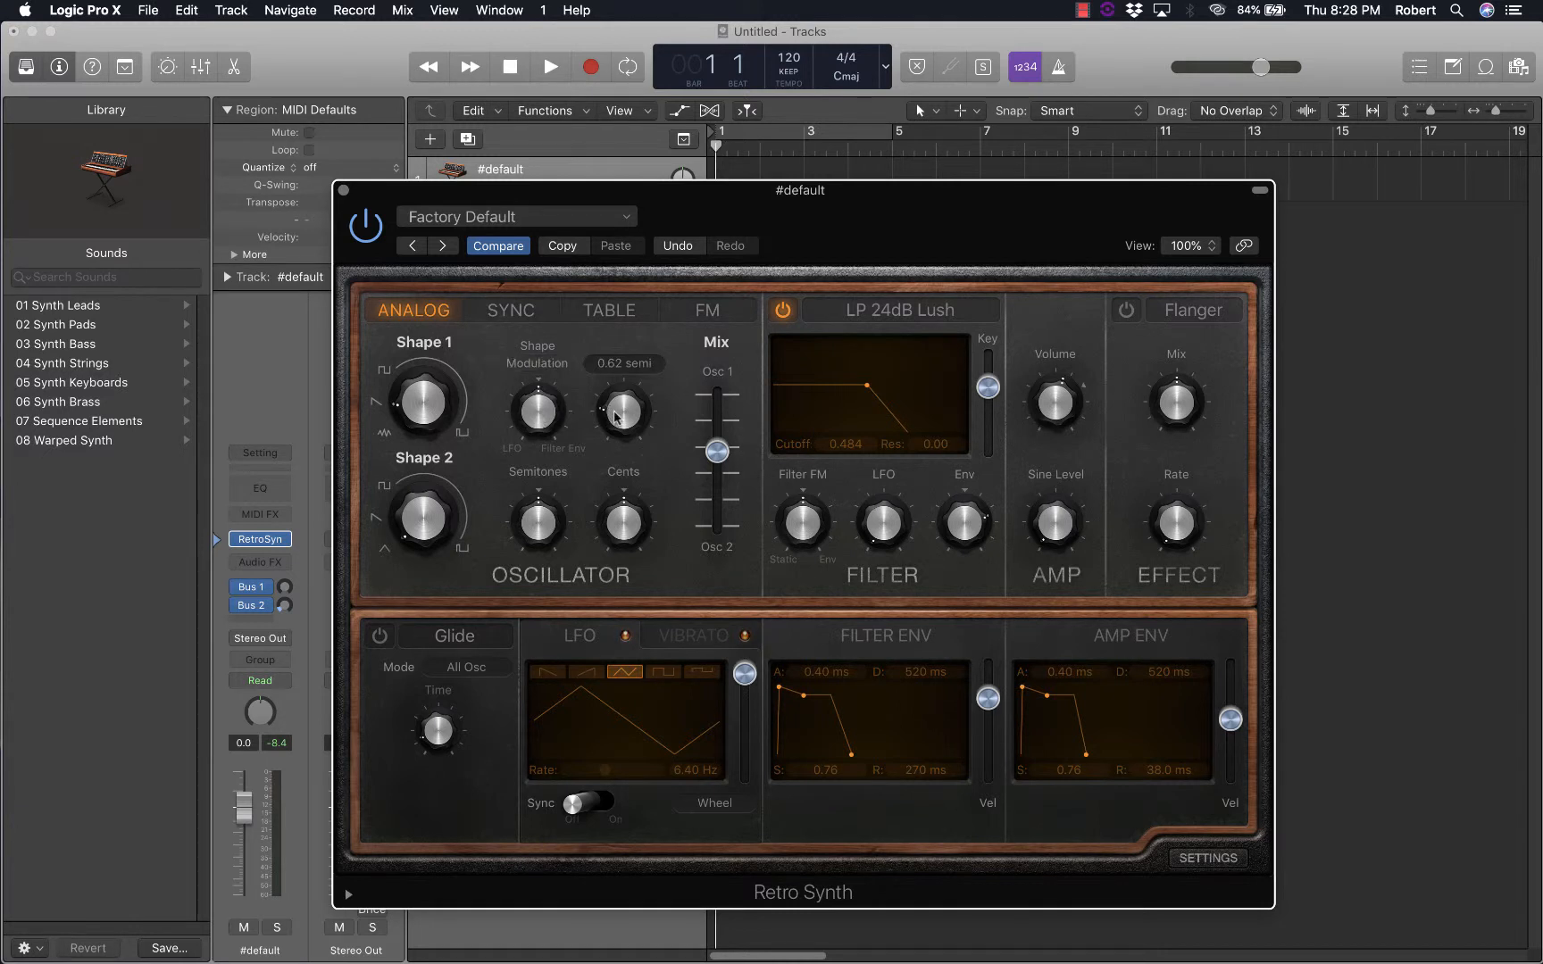
mouse_move(720, 451)
mouse_down()
mouse_move(730, 392)
mouse_move(717, 453)
mouse_up()
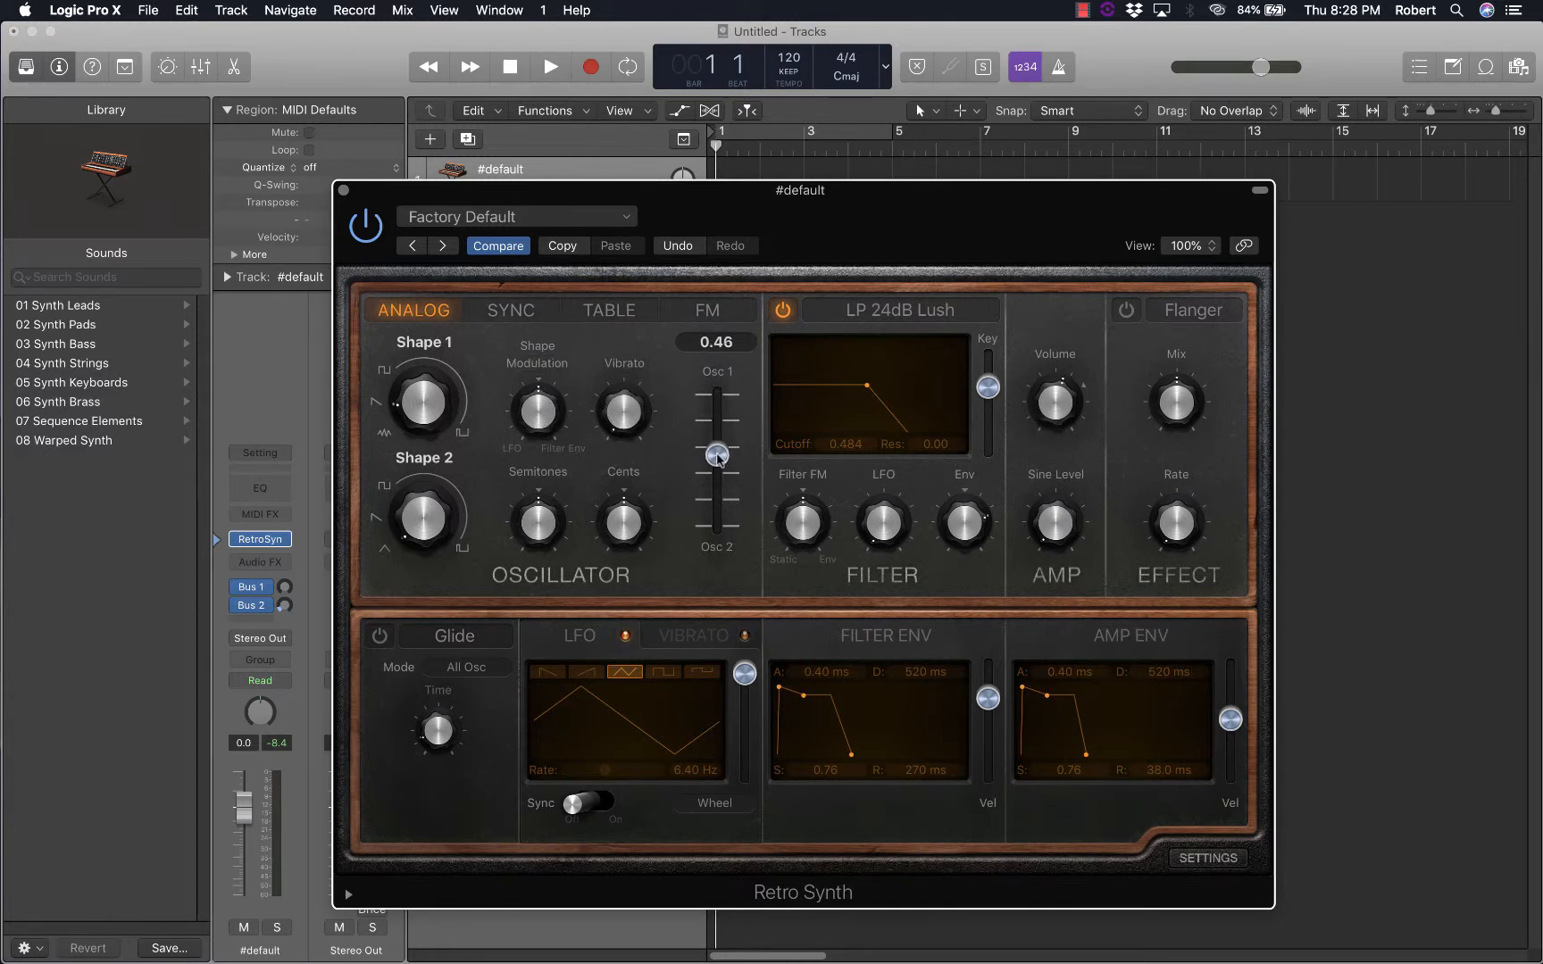
Try different oscillator Vibrato amounts and set the depth to 1.62 semi
mouse_move(630, 428)
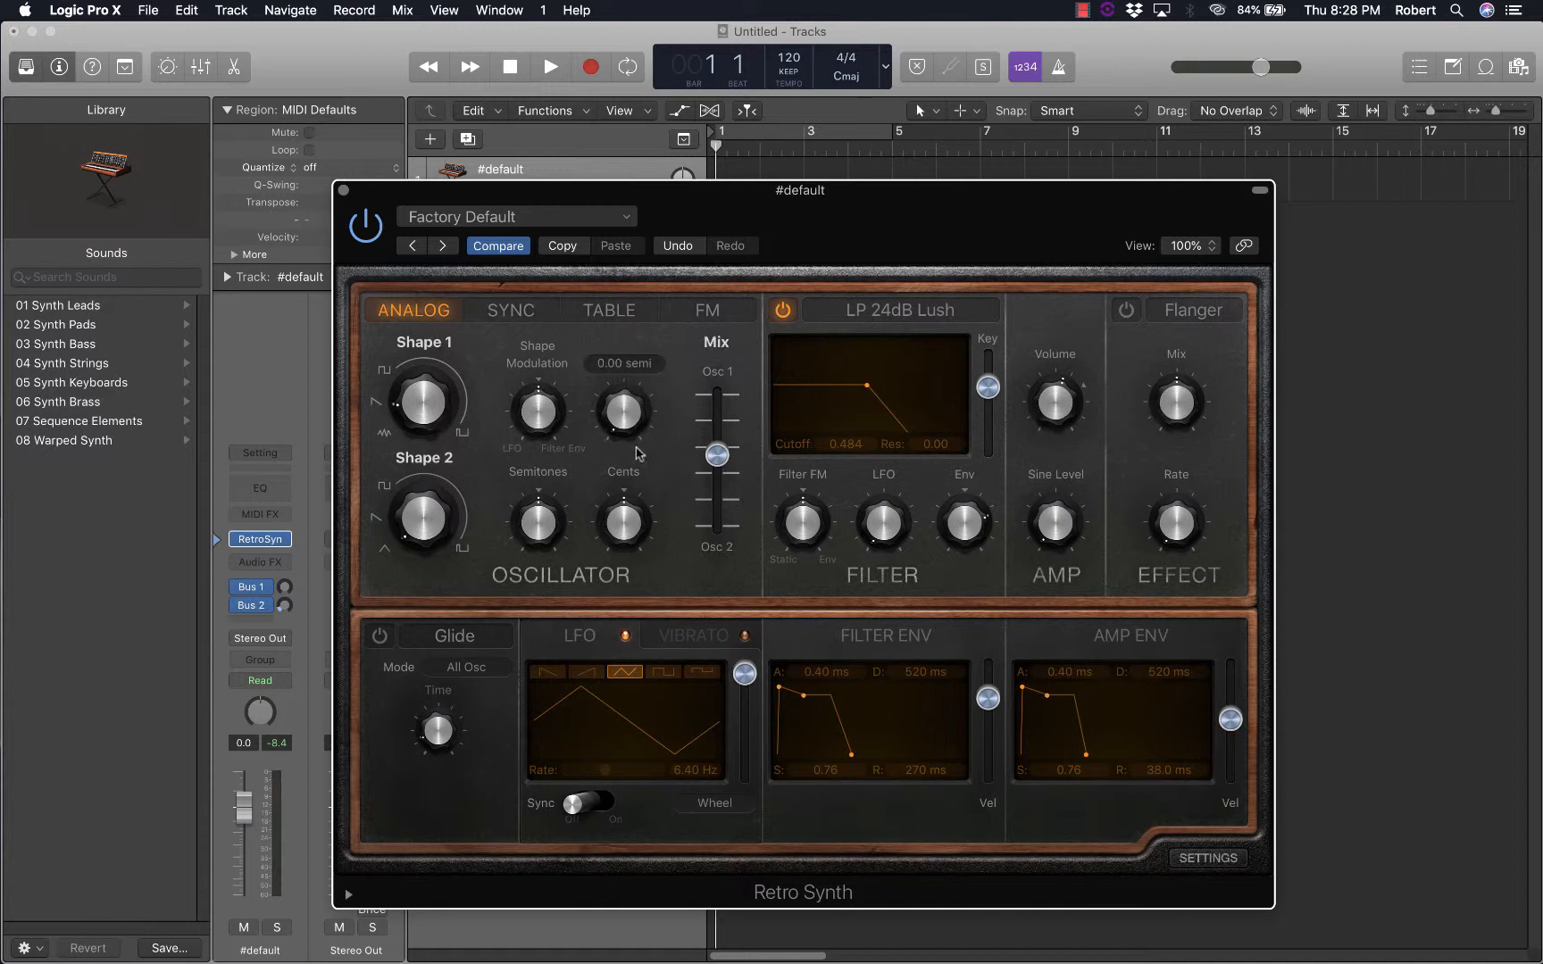
drag(627, 437, 612, 368)
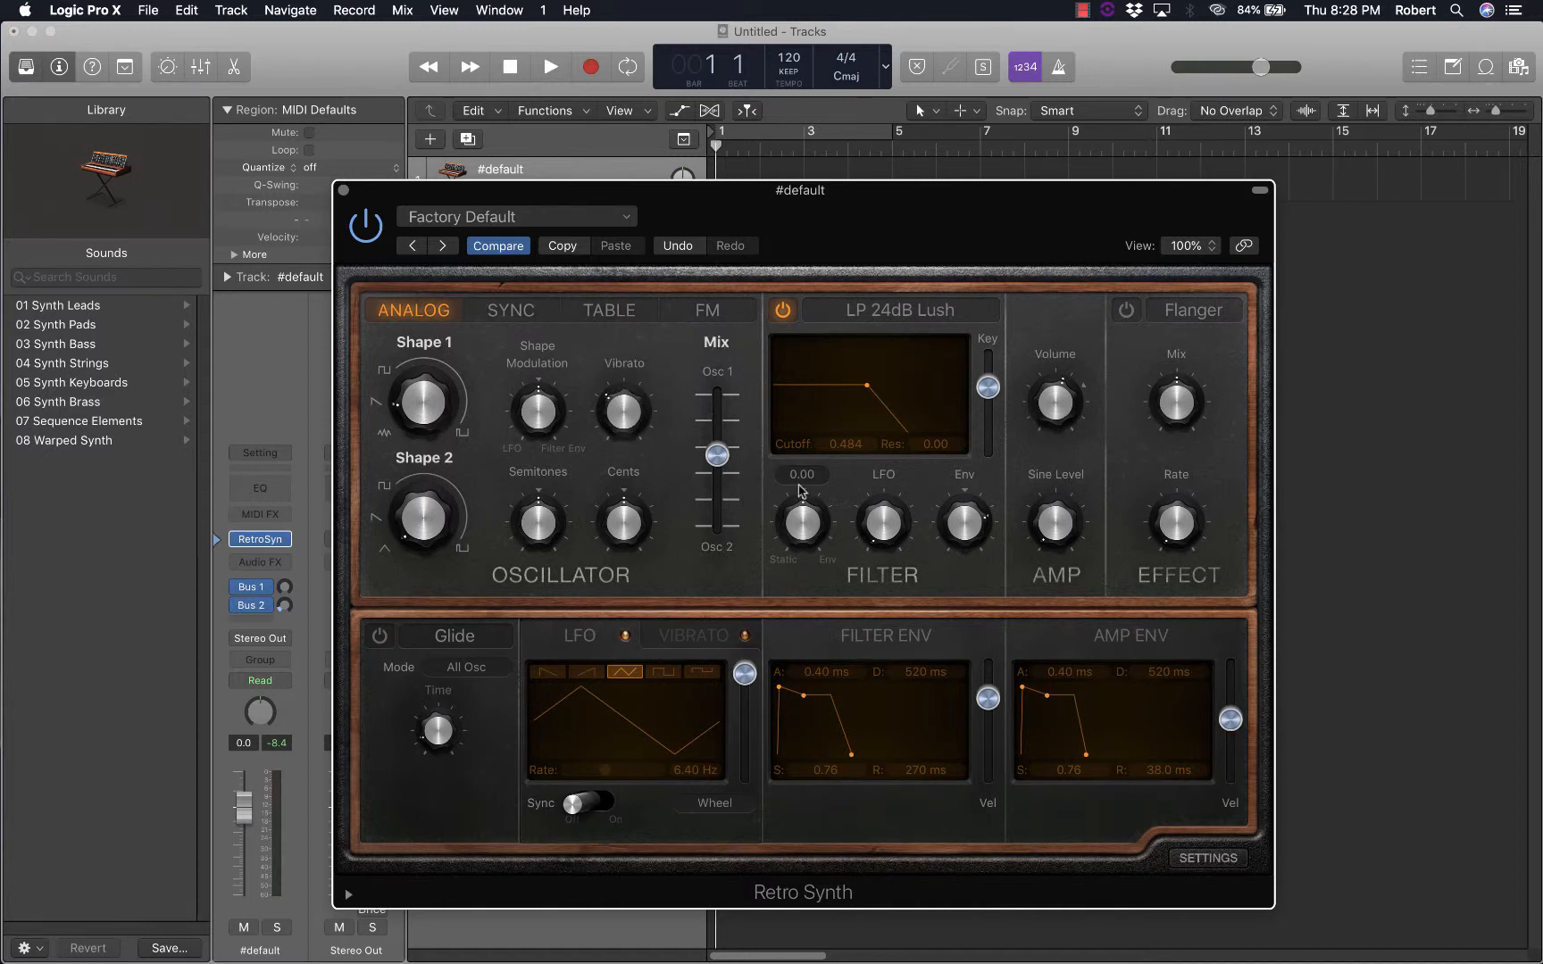
drag(627, 426, 622, 408)
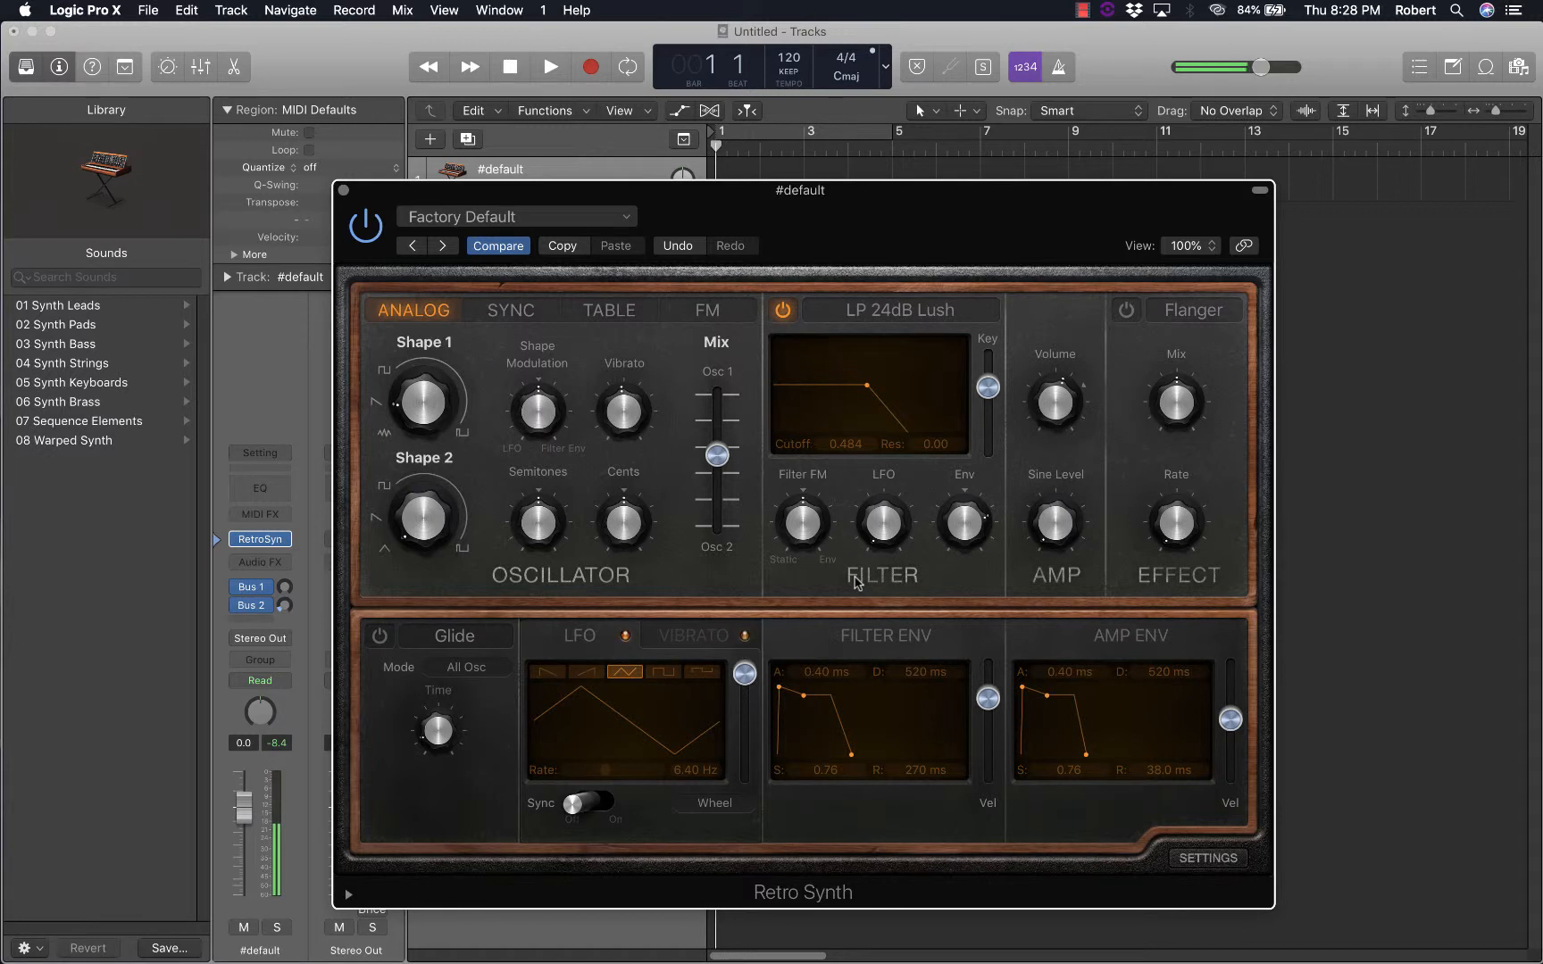
drag(622, 401, 614, 436)
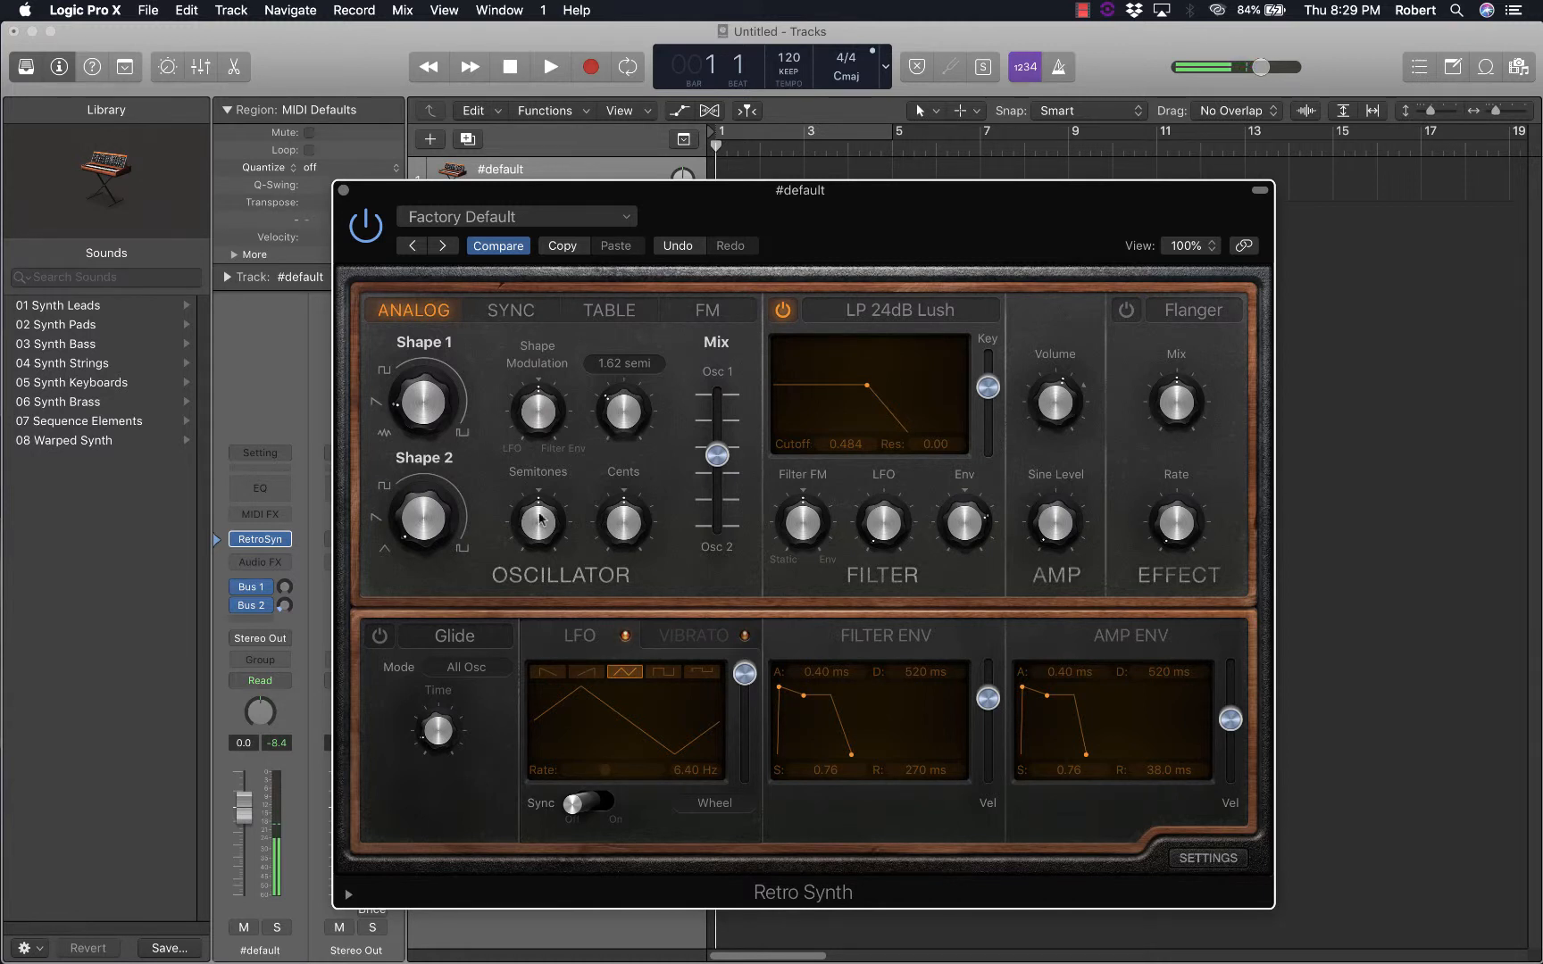
Show the Vibrato modulation settings and review the available control sources such as Mod Wheel and Aftertouch
click(692, 635)
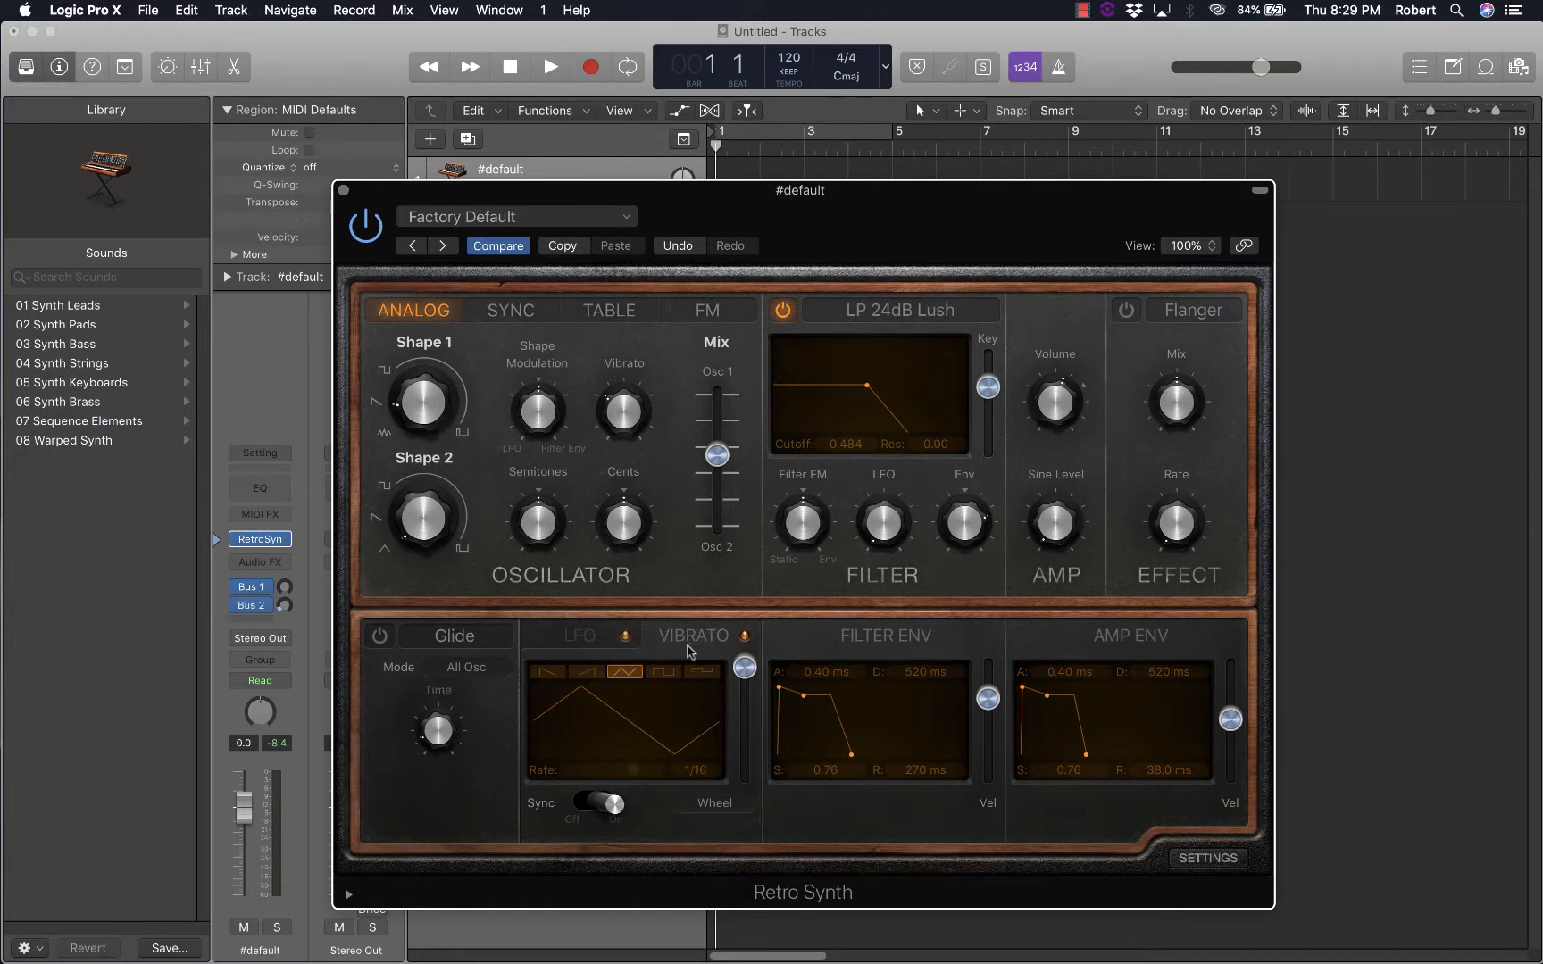
click(721, 805)
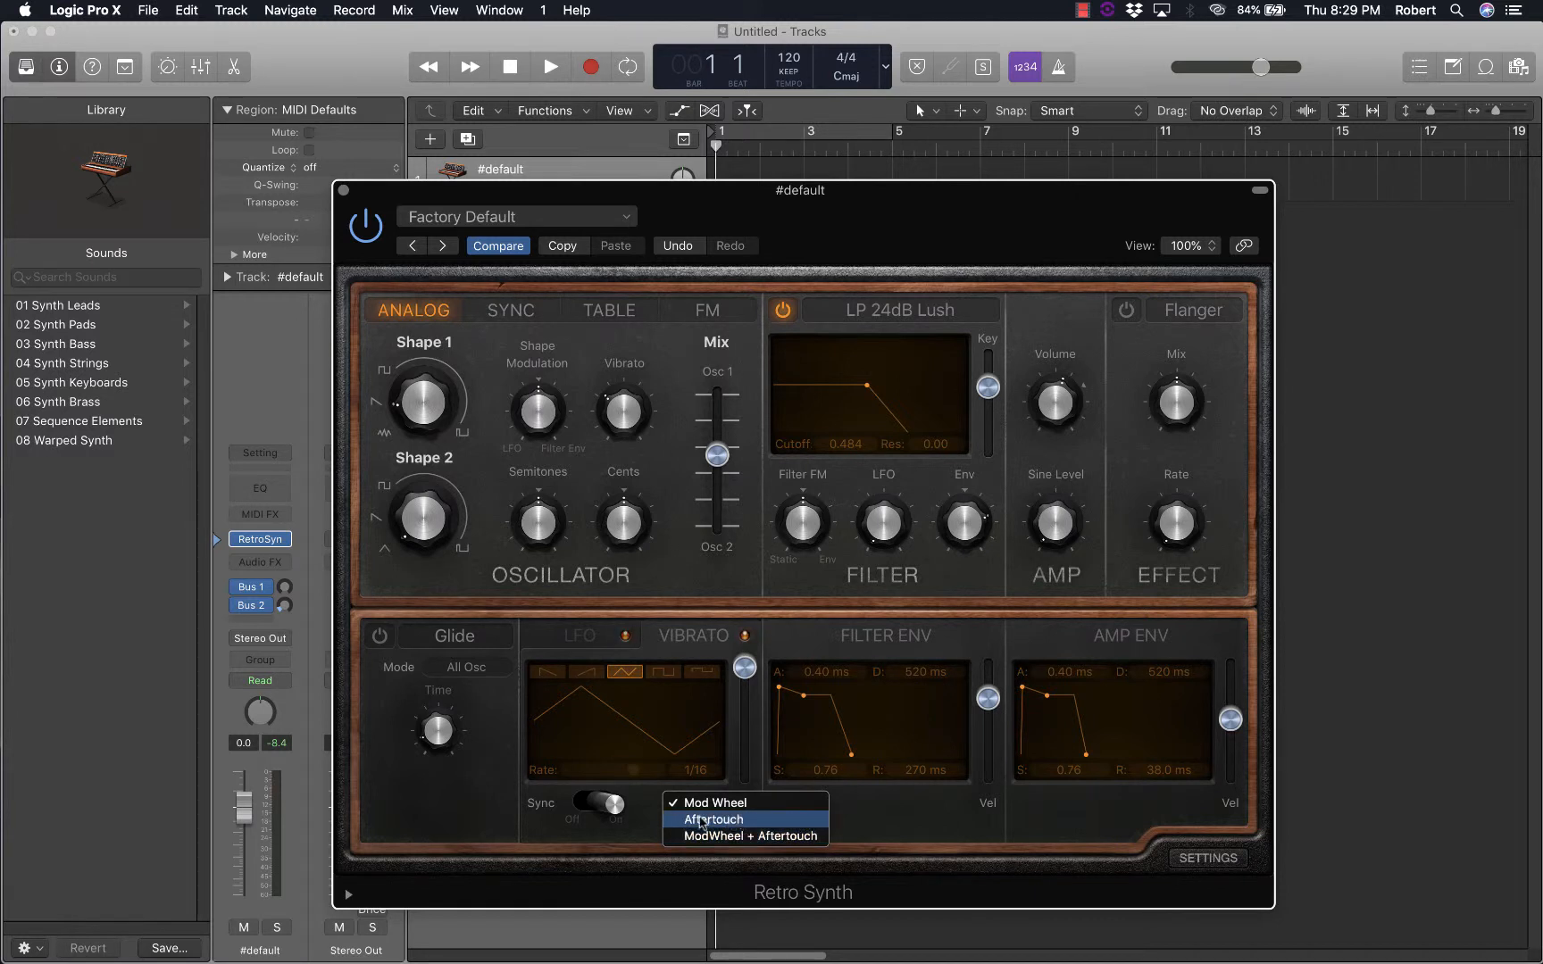
click(705, 638)
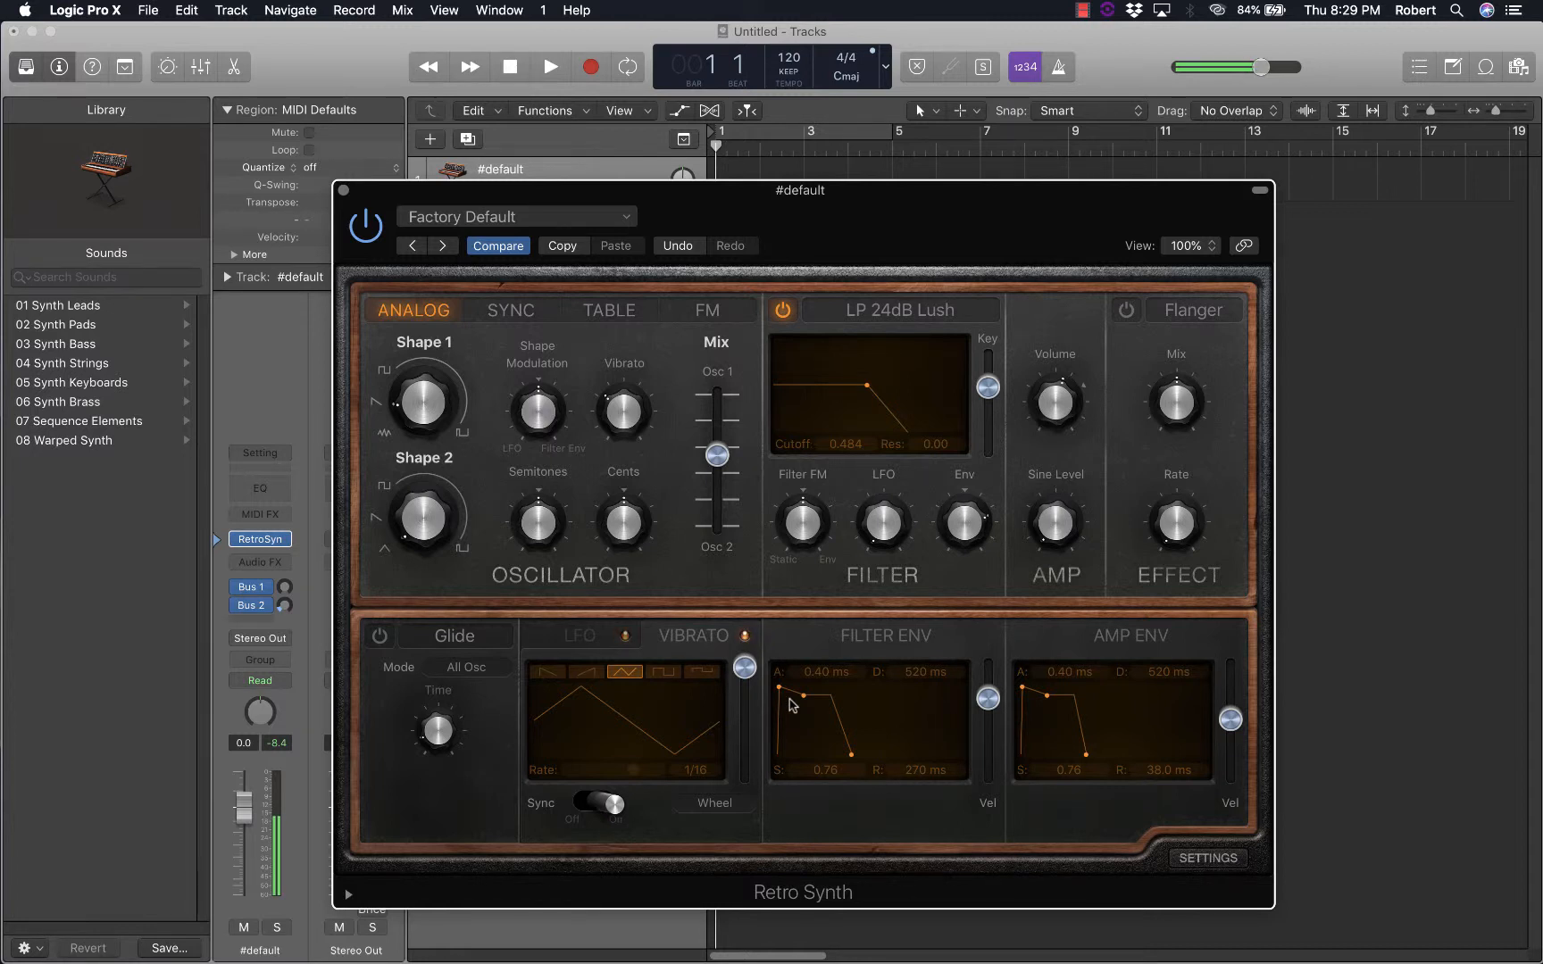
Try the rising sawtooth for the vibrato and set its waveform to the falling sawtooth
mouse_move(628, 412)
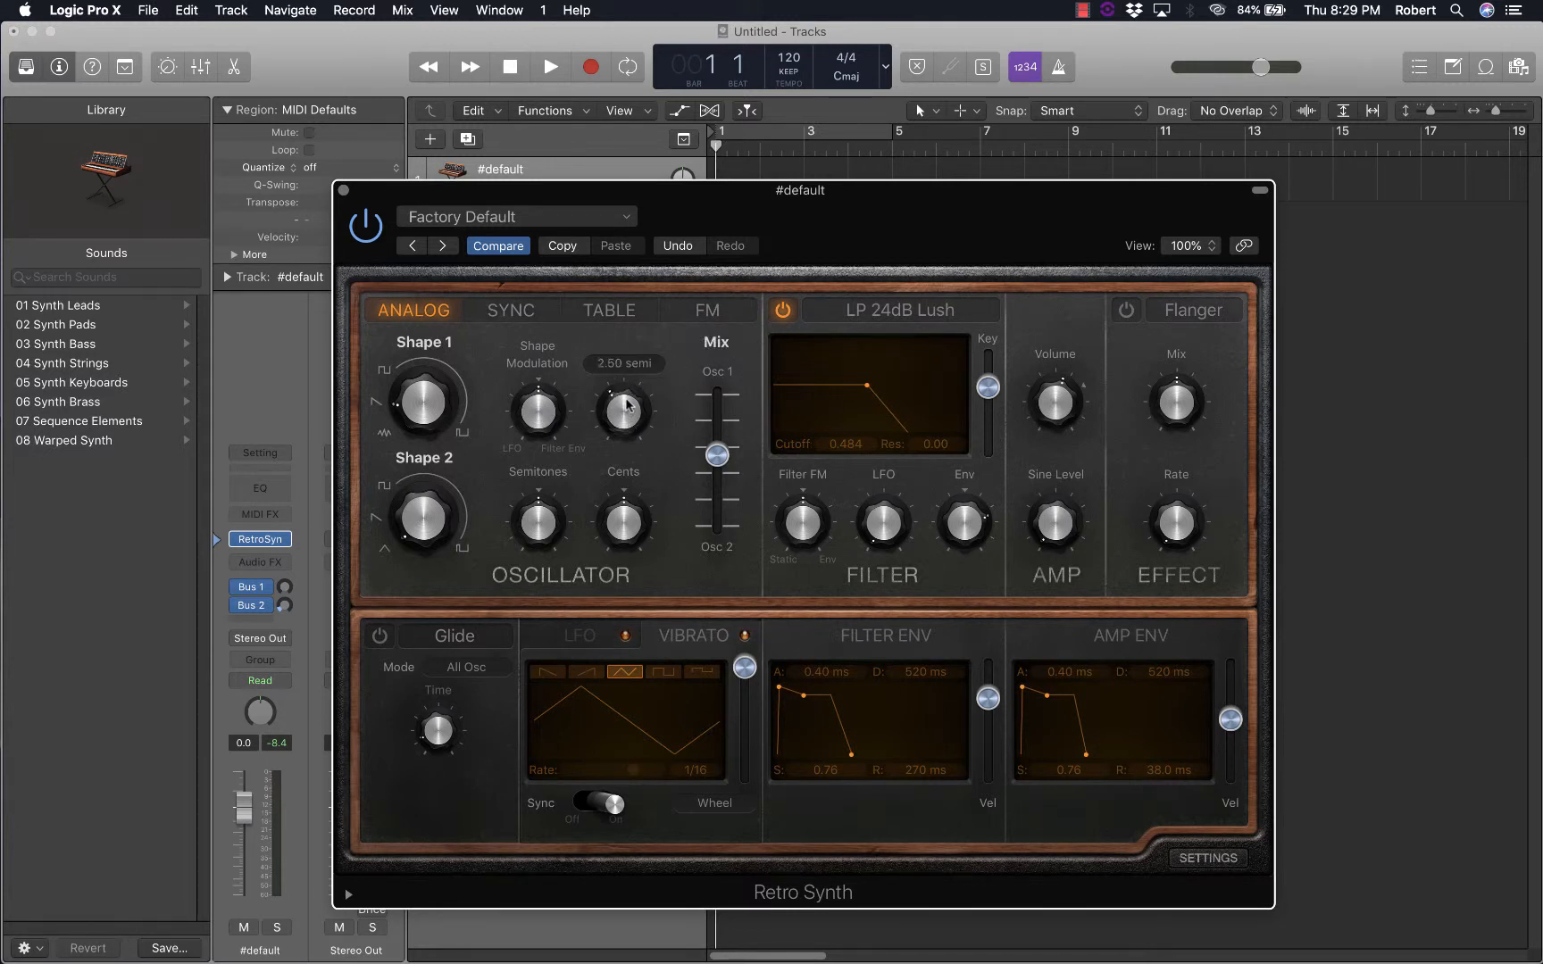
click(589, 671)
click(555, 674)
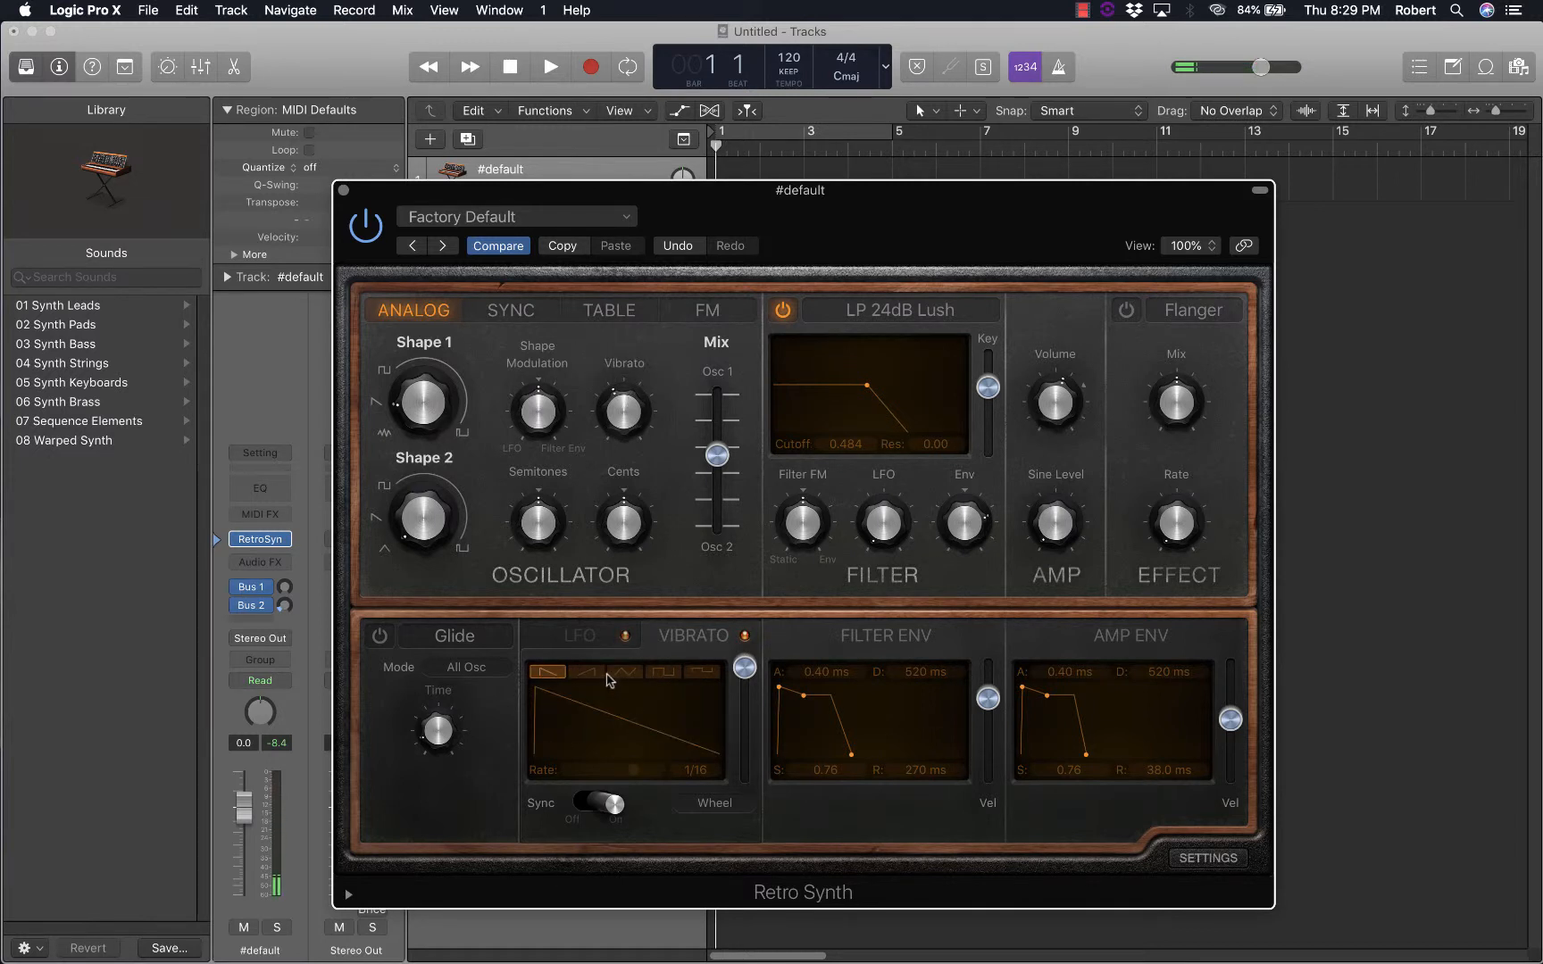
Try the rising sawtooth, triangle, full square and positive-only square waveforms for the vibrato, and return to the falling sawtooth
click(593, 675)
click(618, 675)
click(600, 674)
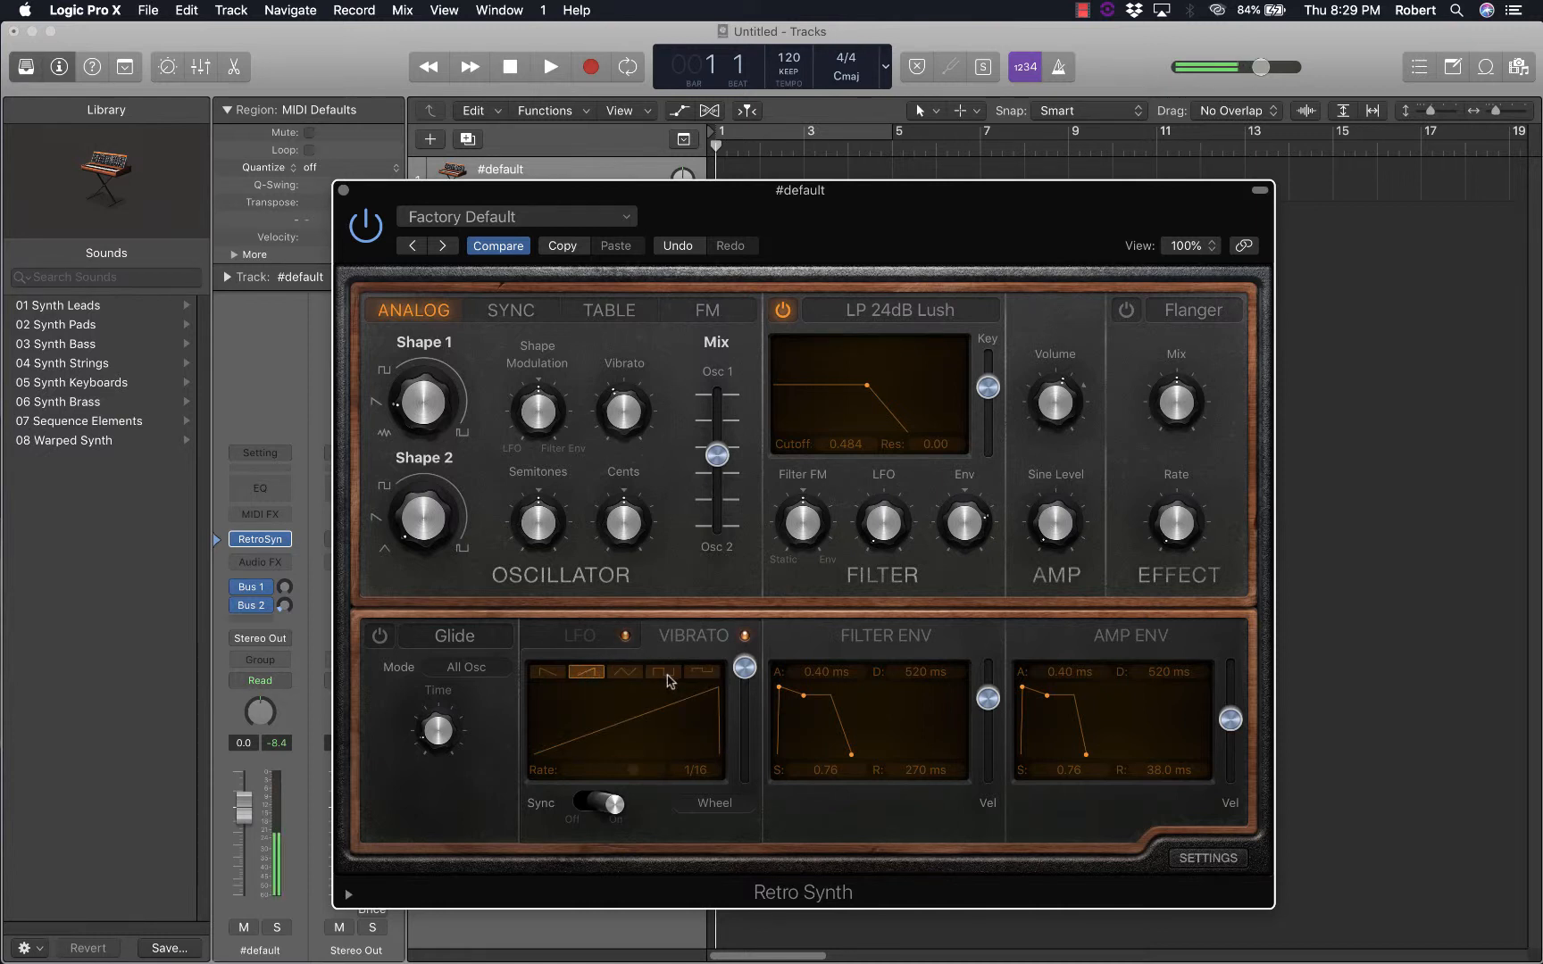
click(666, 675)
click(703, 674)
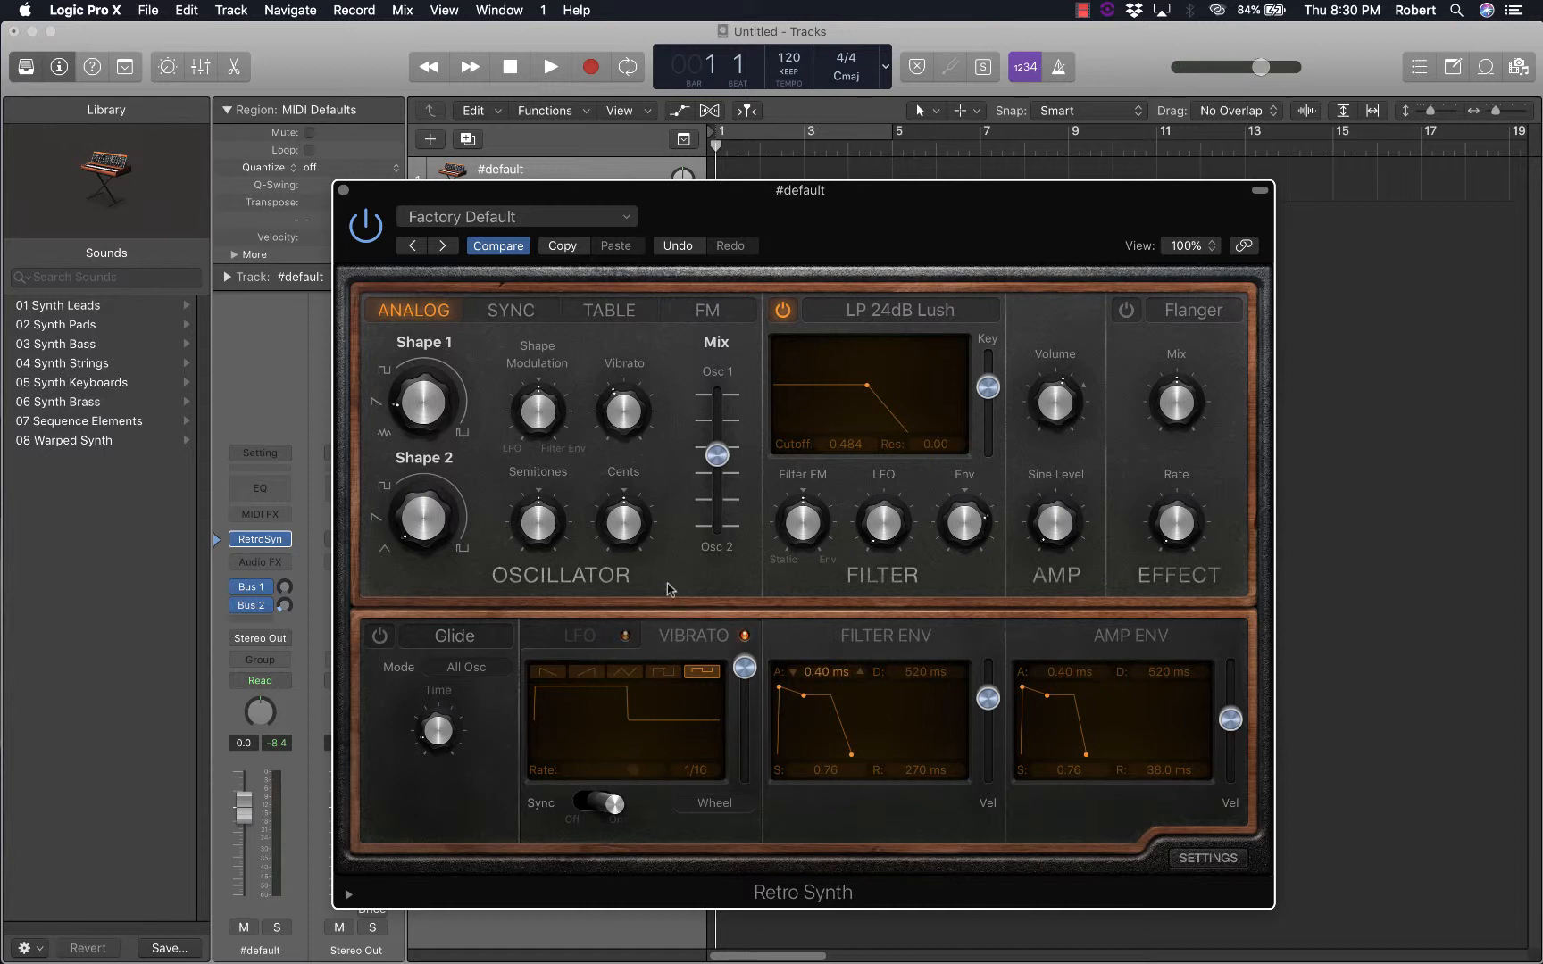
click(653, 676)
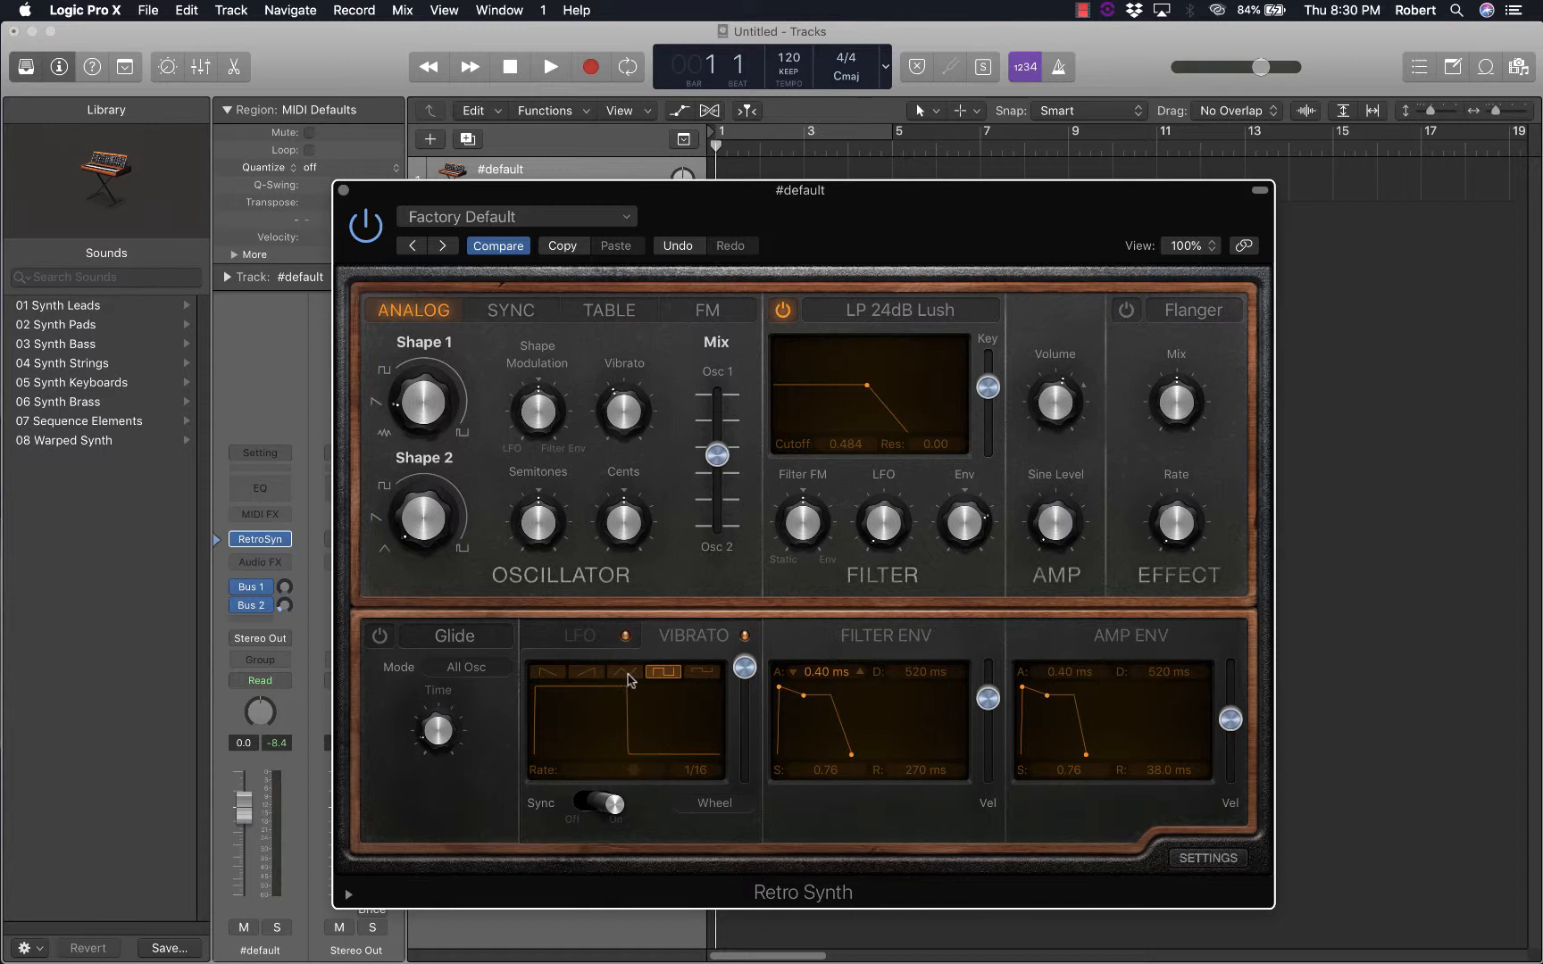
click(629, 676)
click(589, 673)
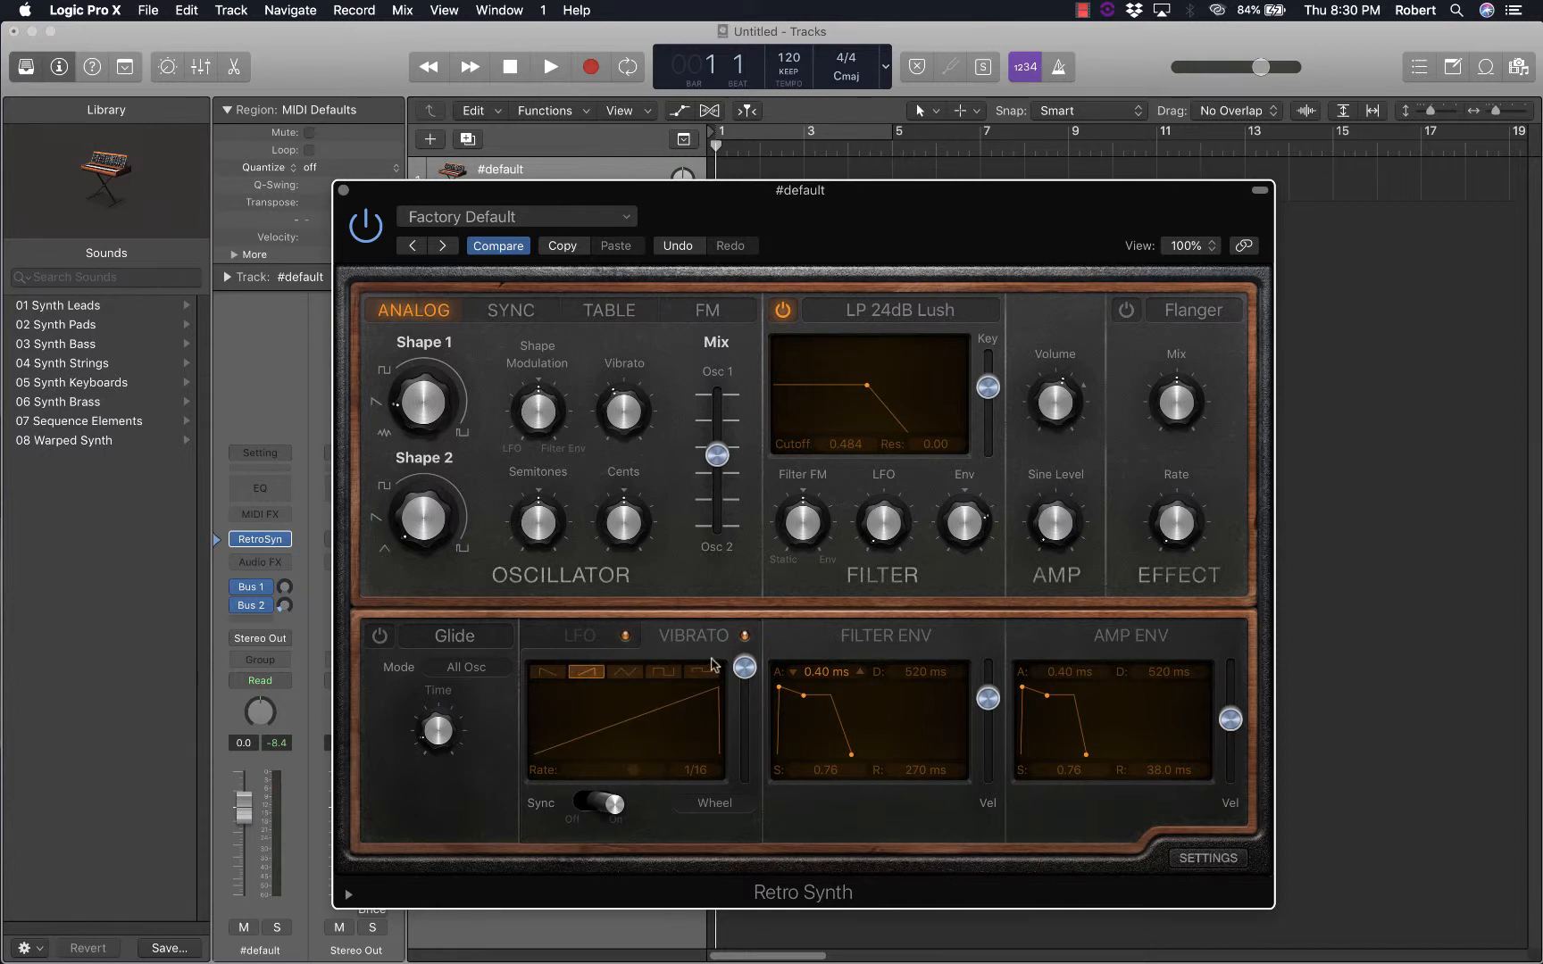
click(550, 673)
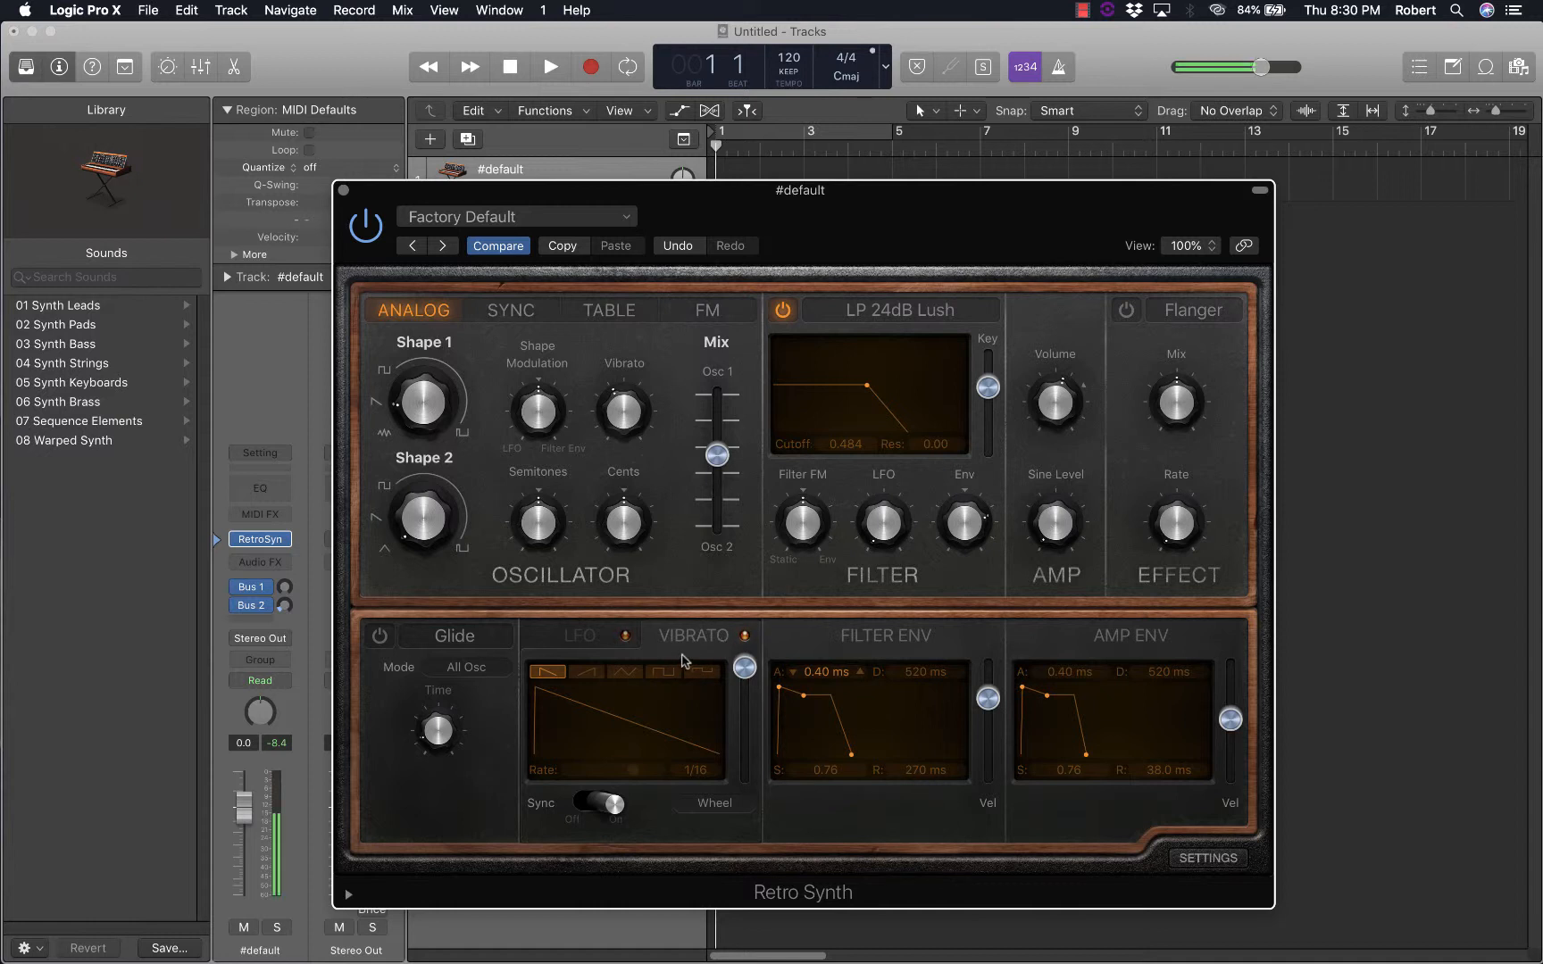
Try the rising sawtooth and both square waveforms for the vibrato, and set its waveform to the triangle
click(596, 672)
click(635, 673)
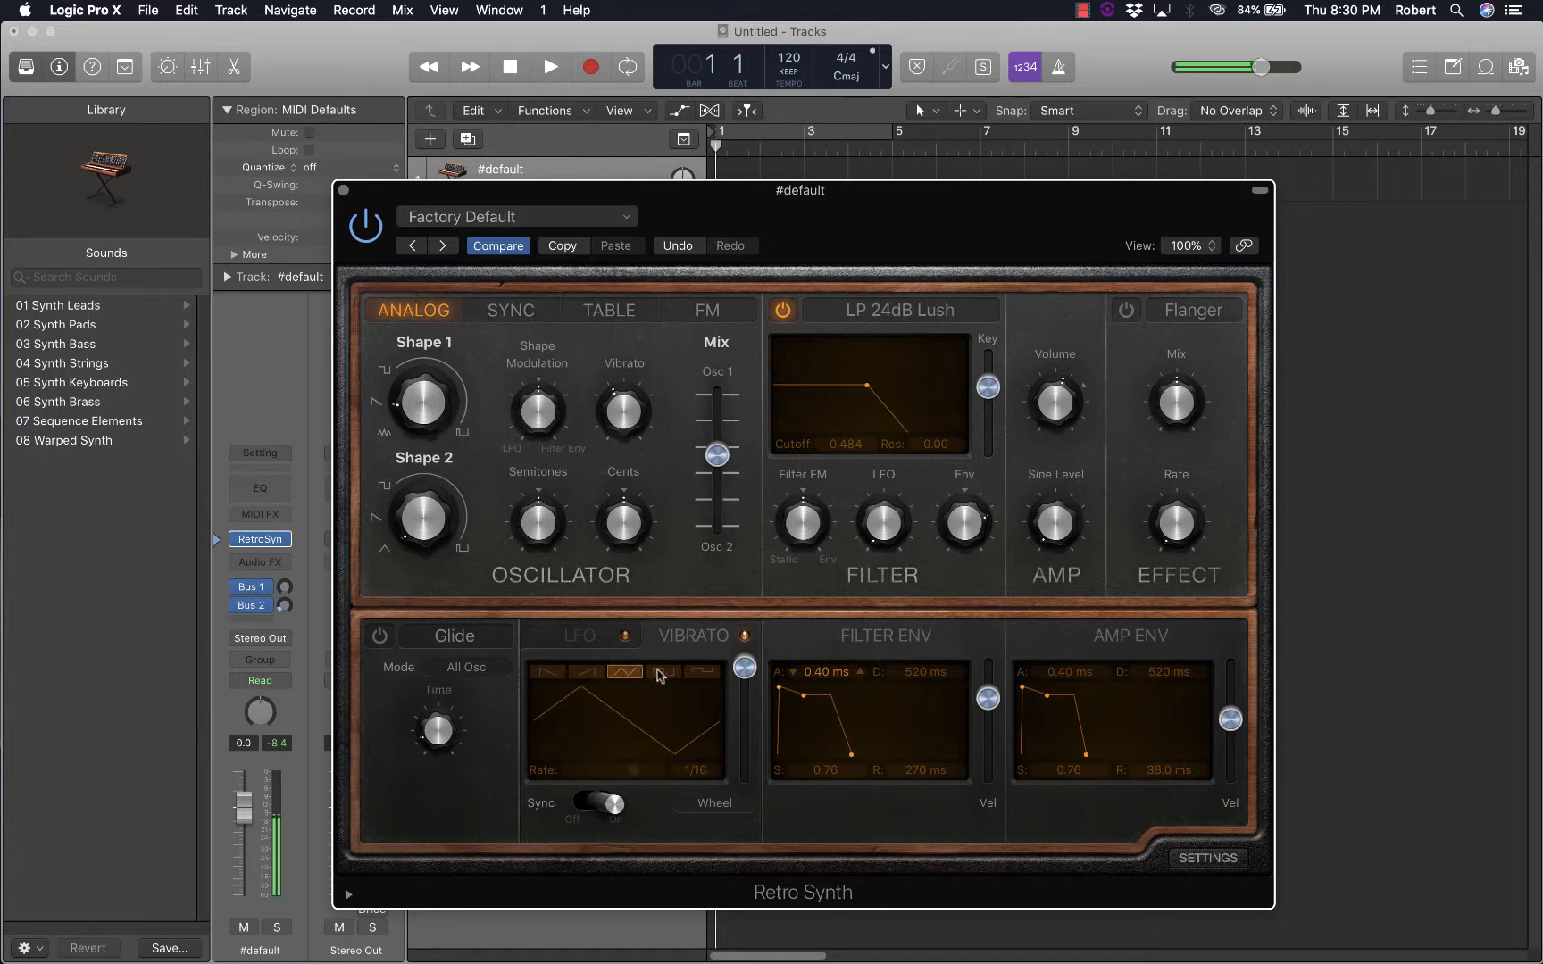
click(663, 672)
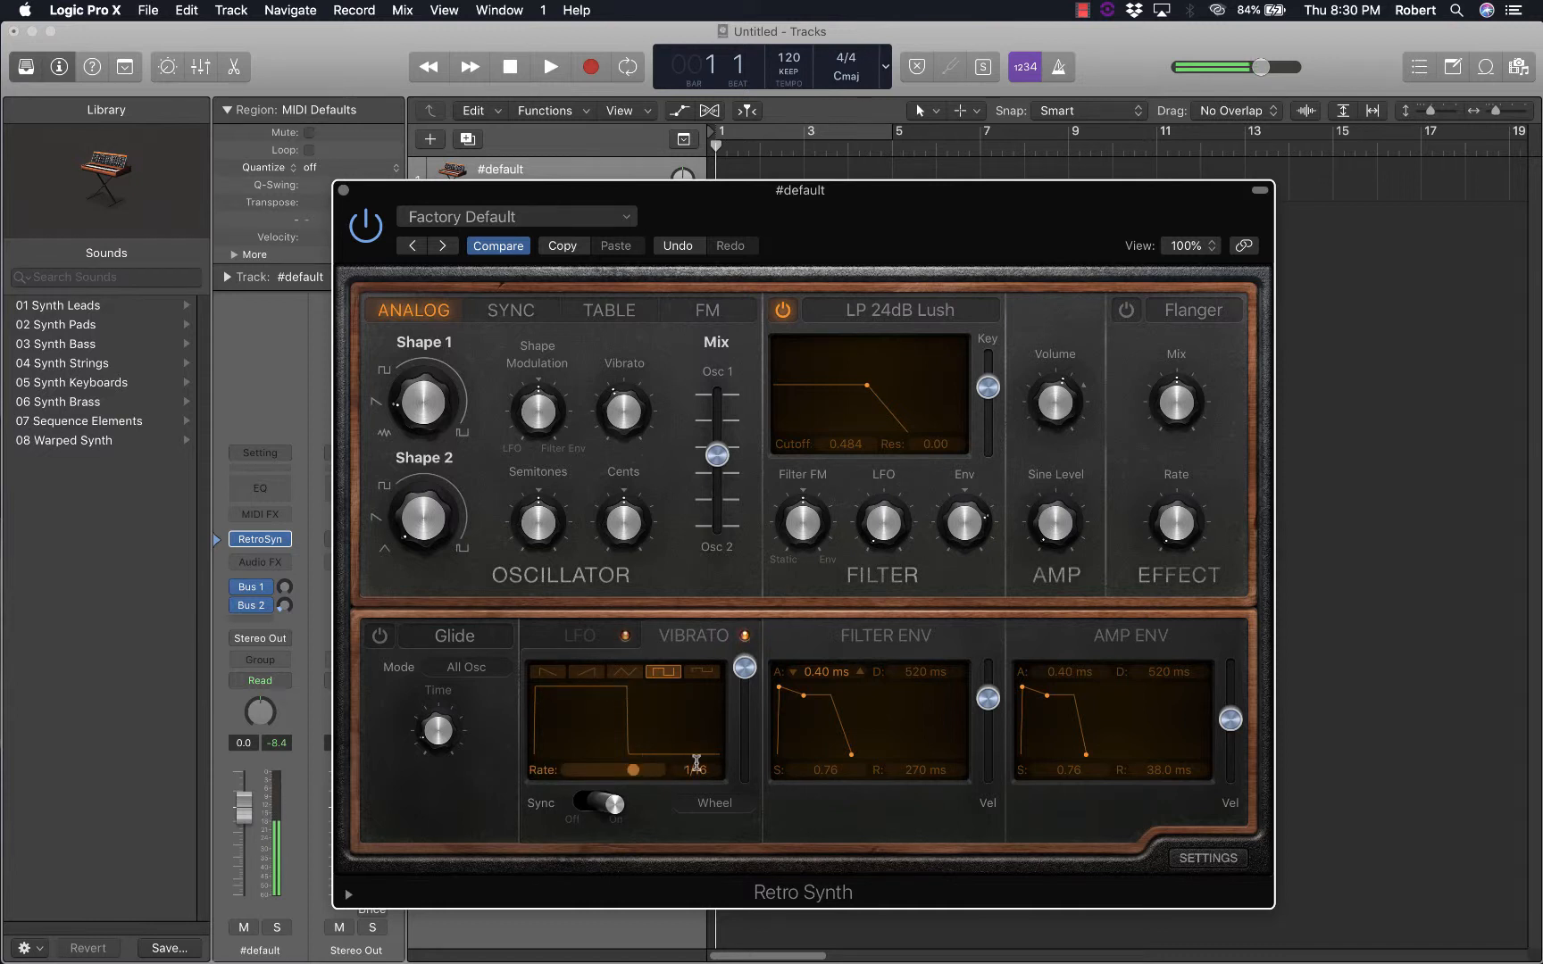
click(702, 675)
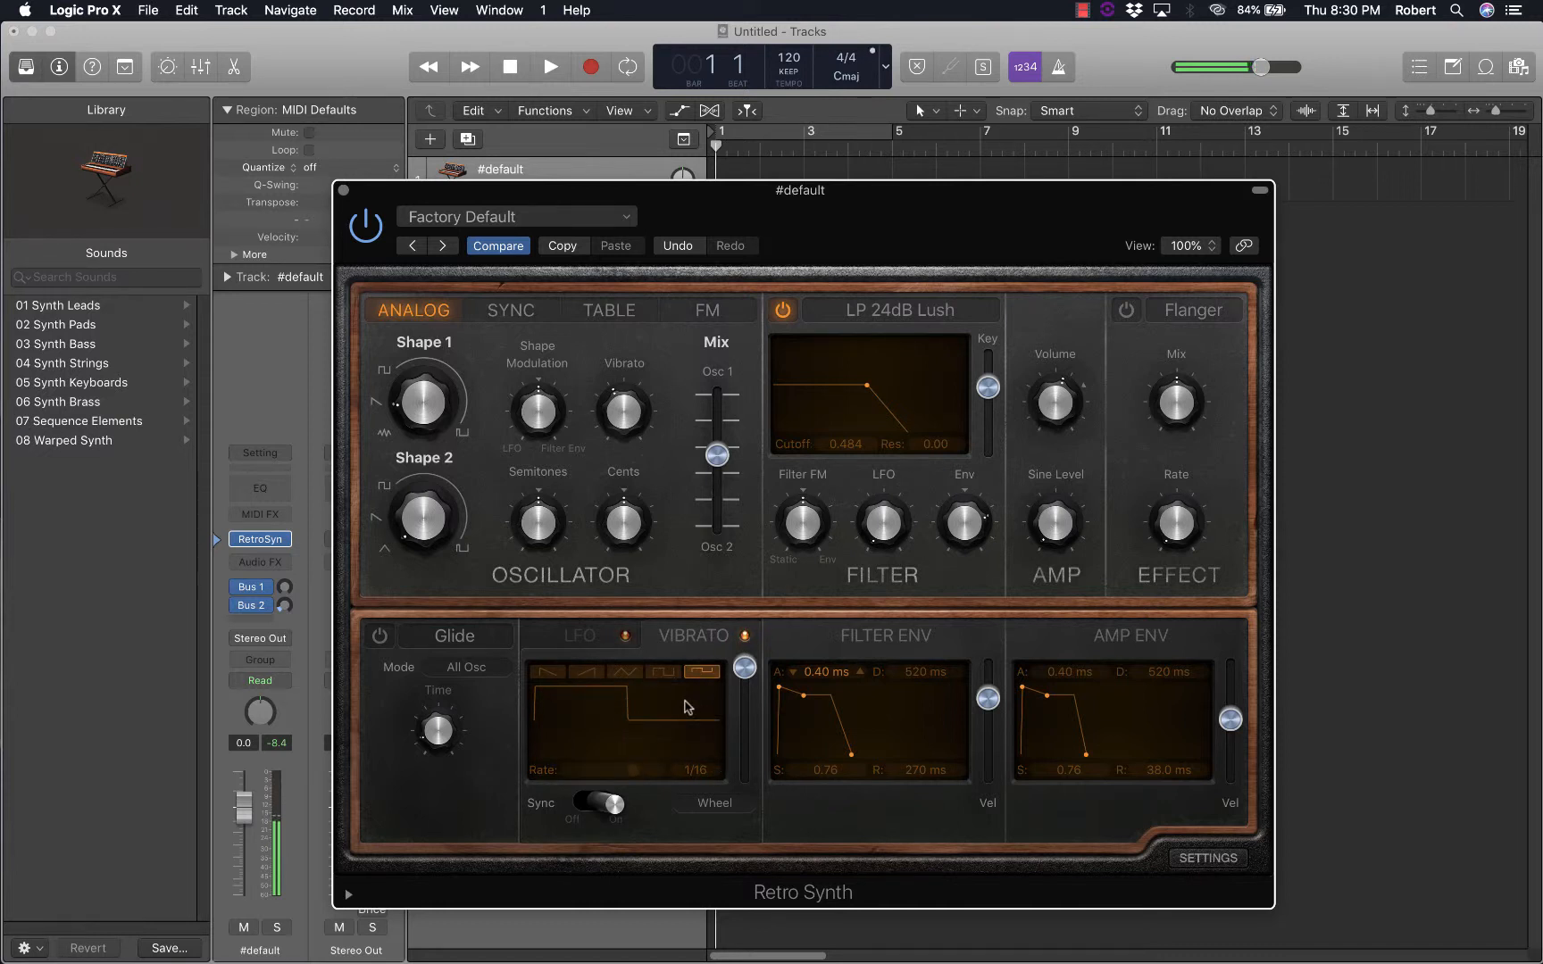
click(619, 672)
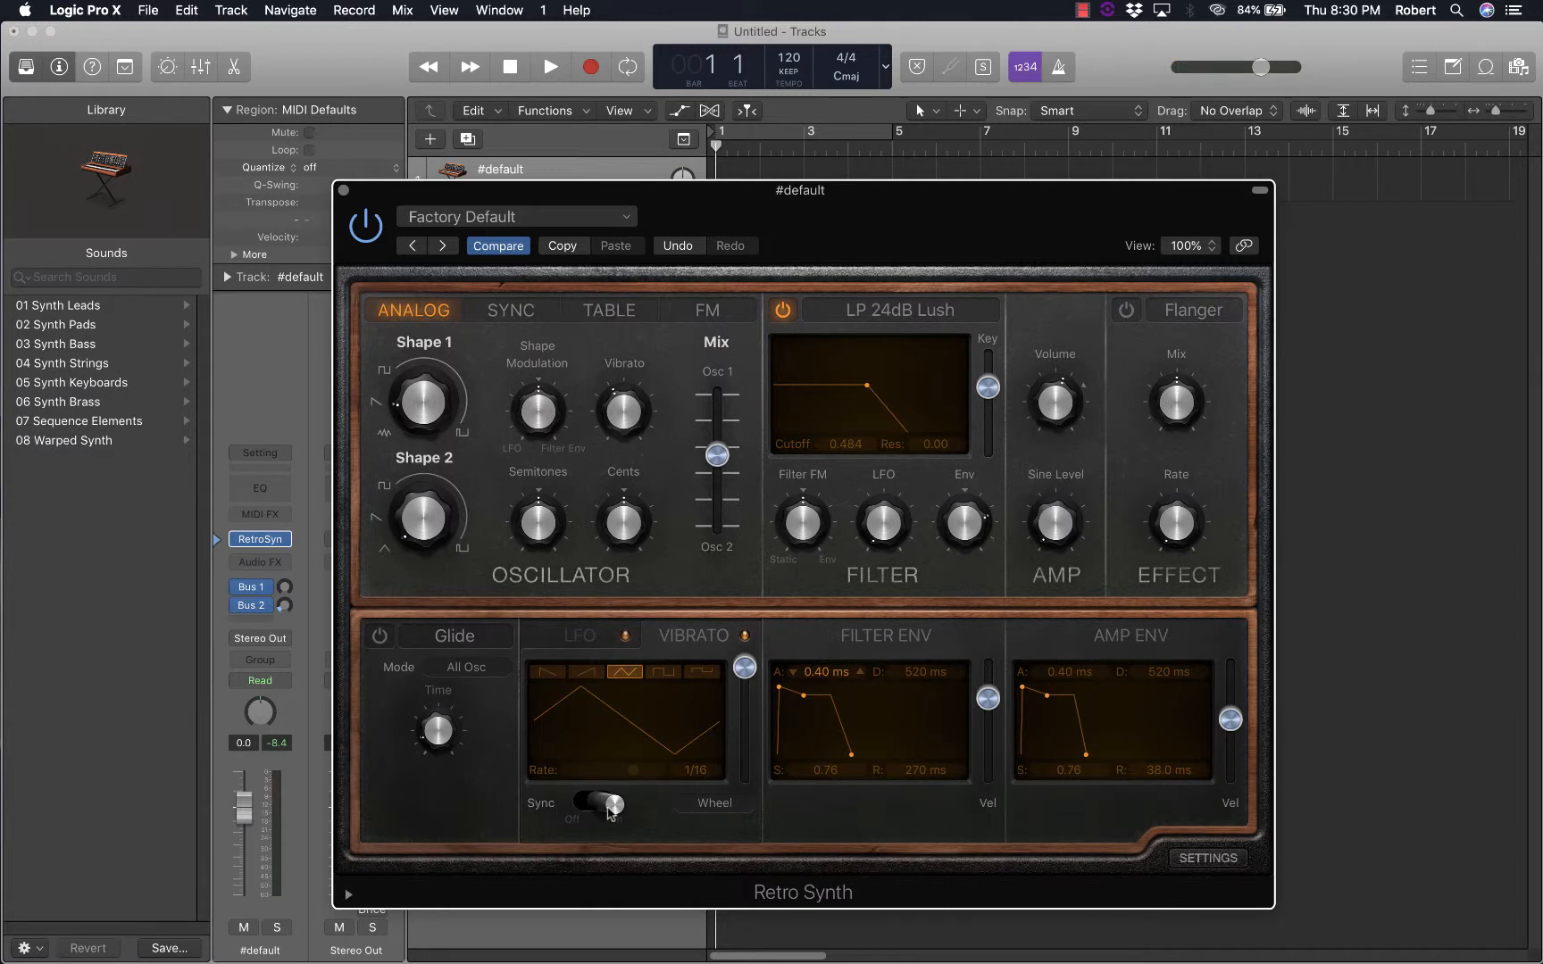
Switch the vibrato's Sync off and back on, and try a synced rate of 1/4
drag(613, 805, 546, 807)
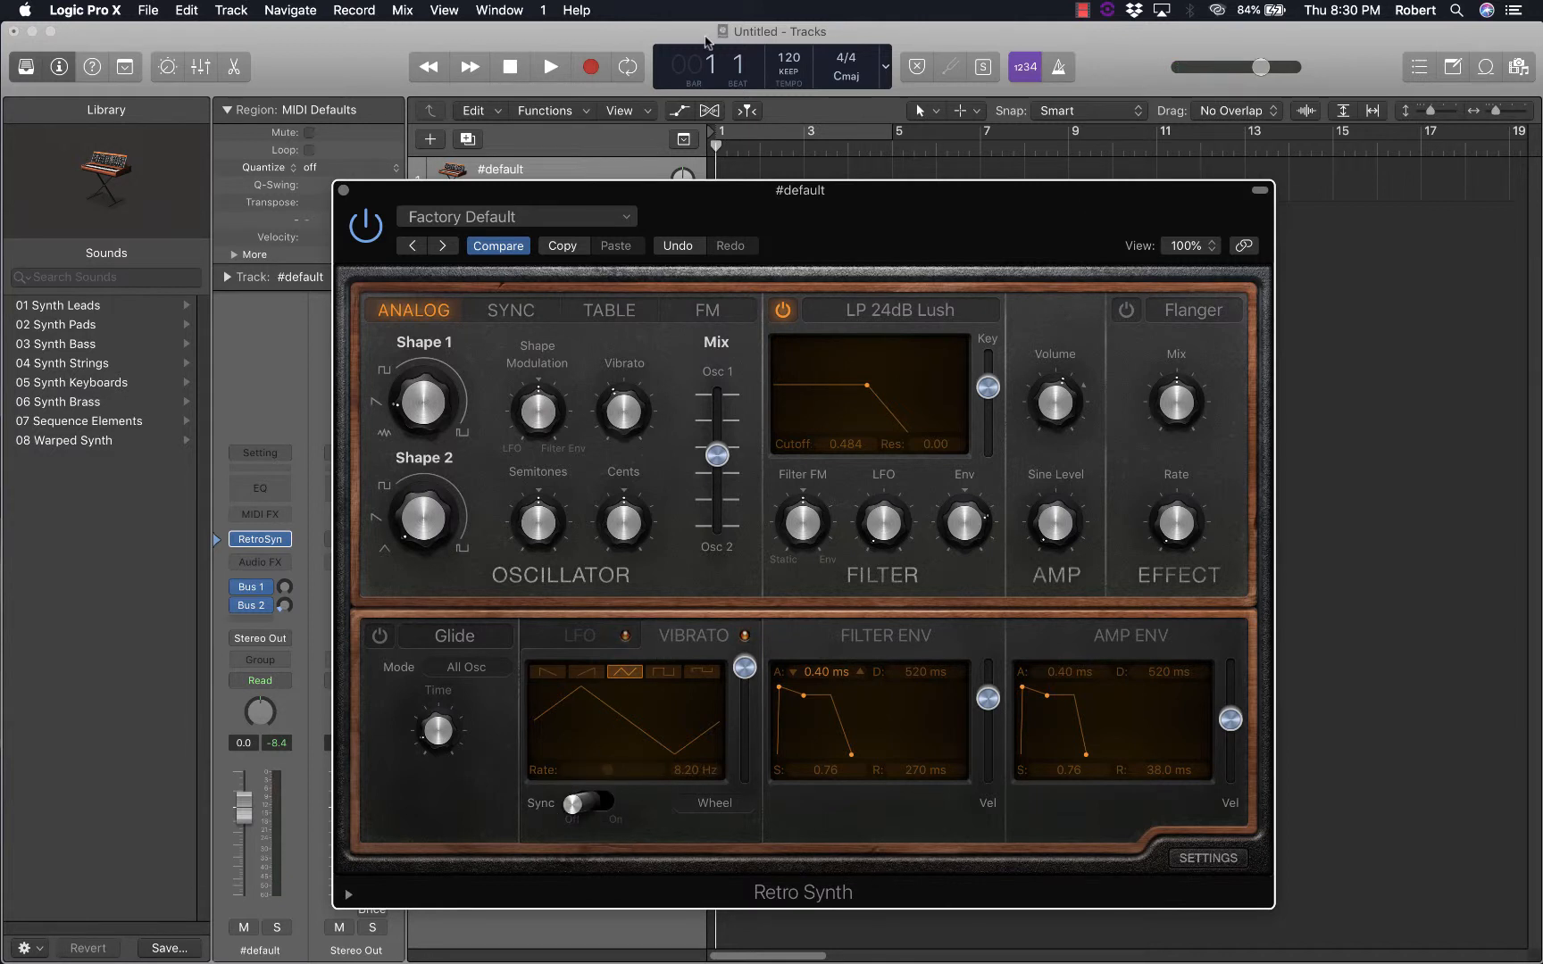
click(601, 815)
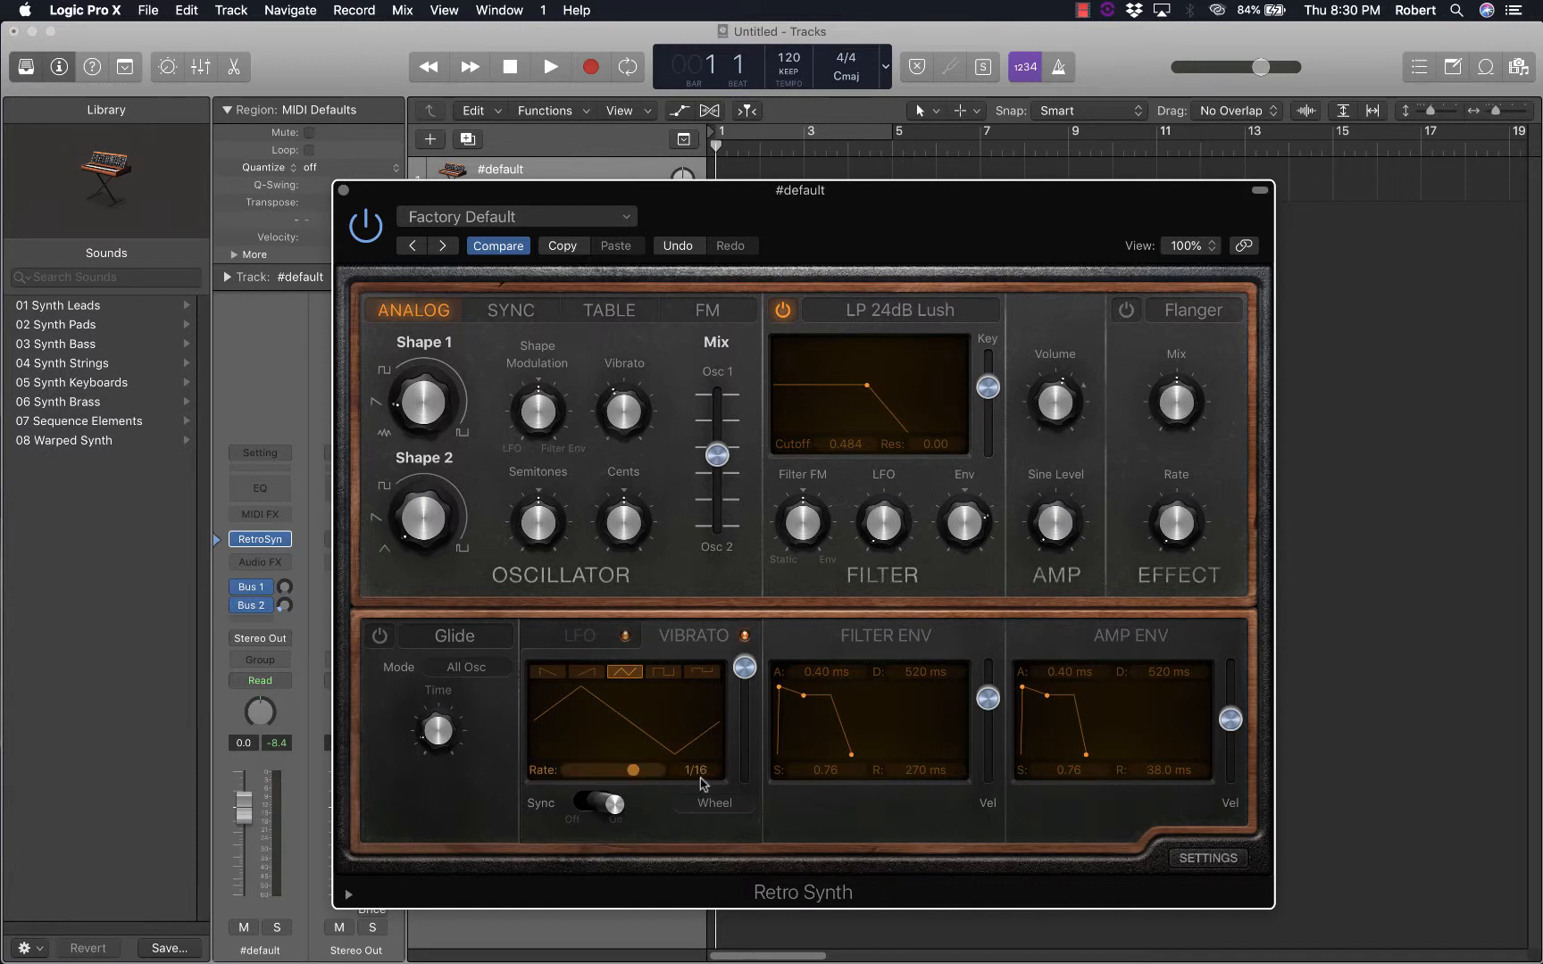
drag(634, 773, 614, 779)
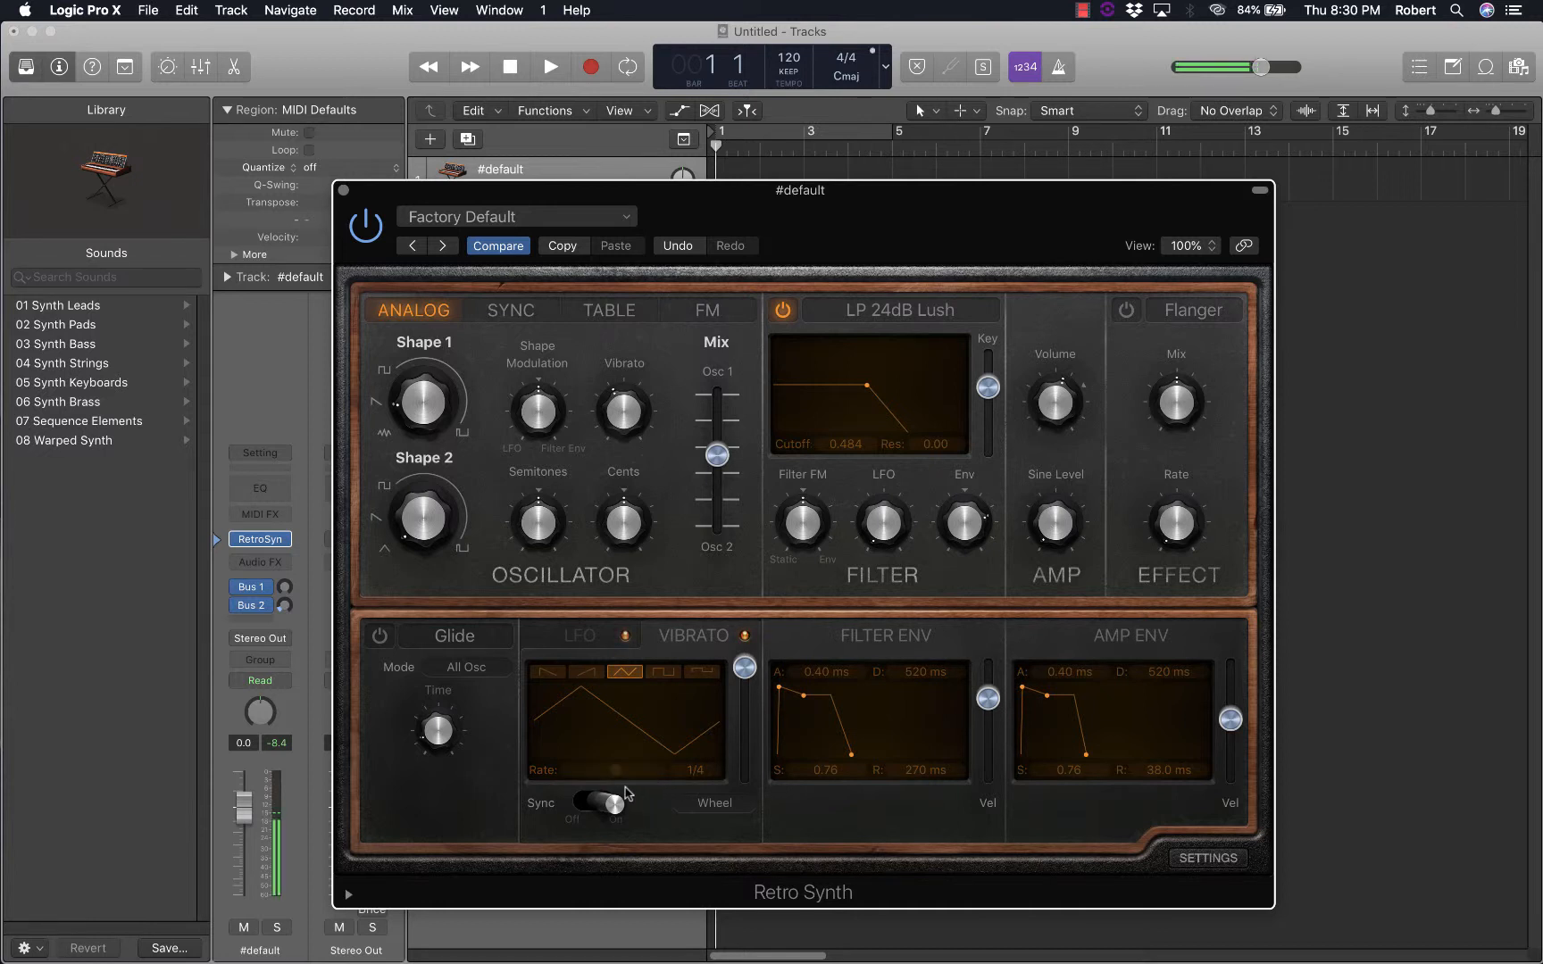
Try synced vibrato rates of 1/32 and 1/2d, and switch Sync off and back on
mouse_move(618, 774)
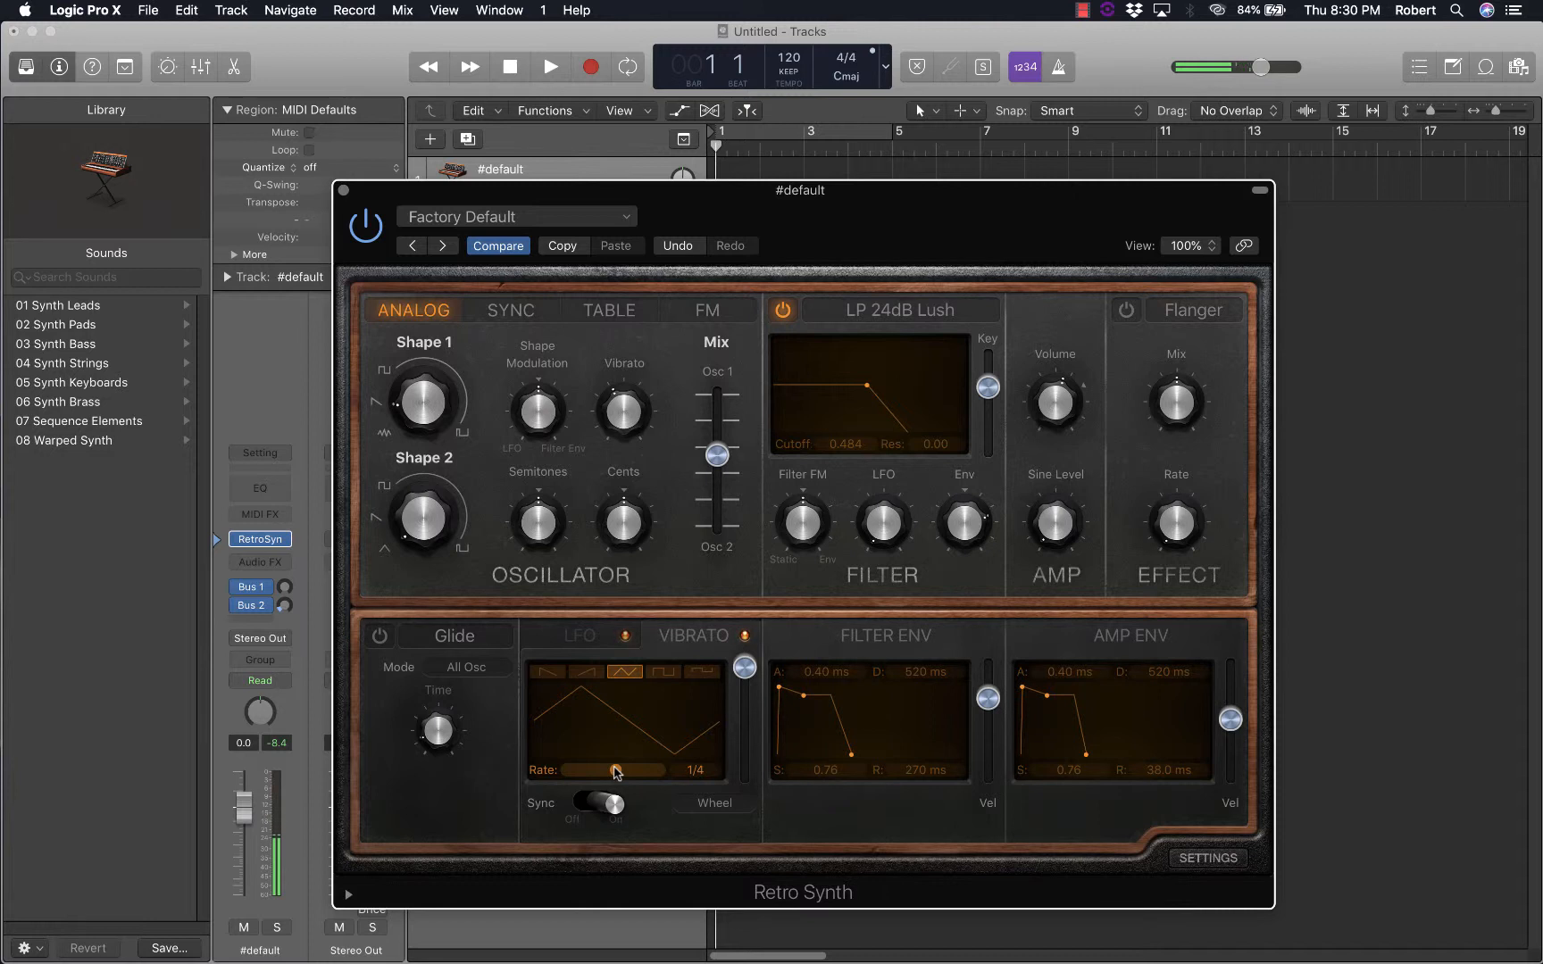
drag(613, 767, 642, 769)
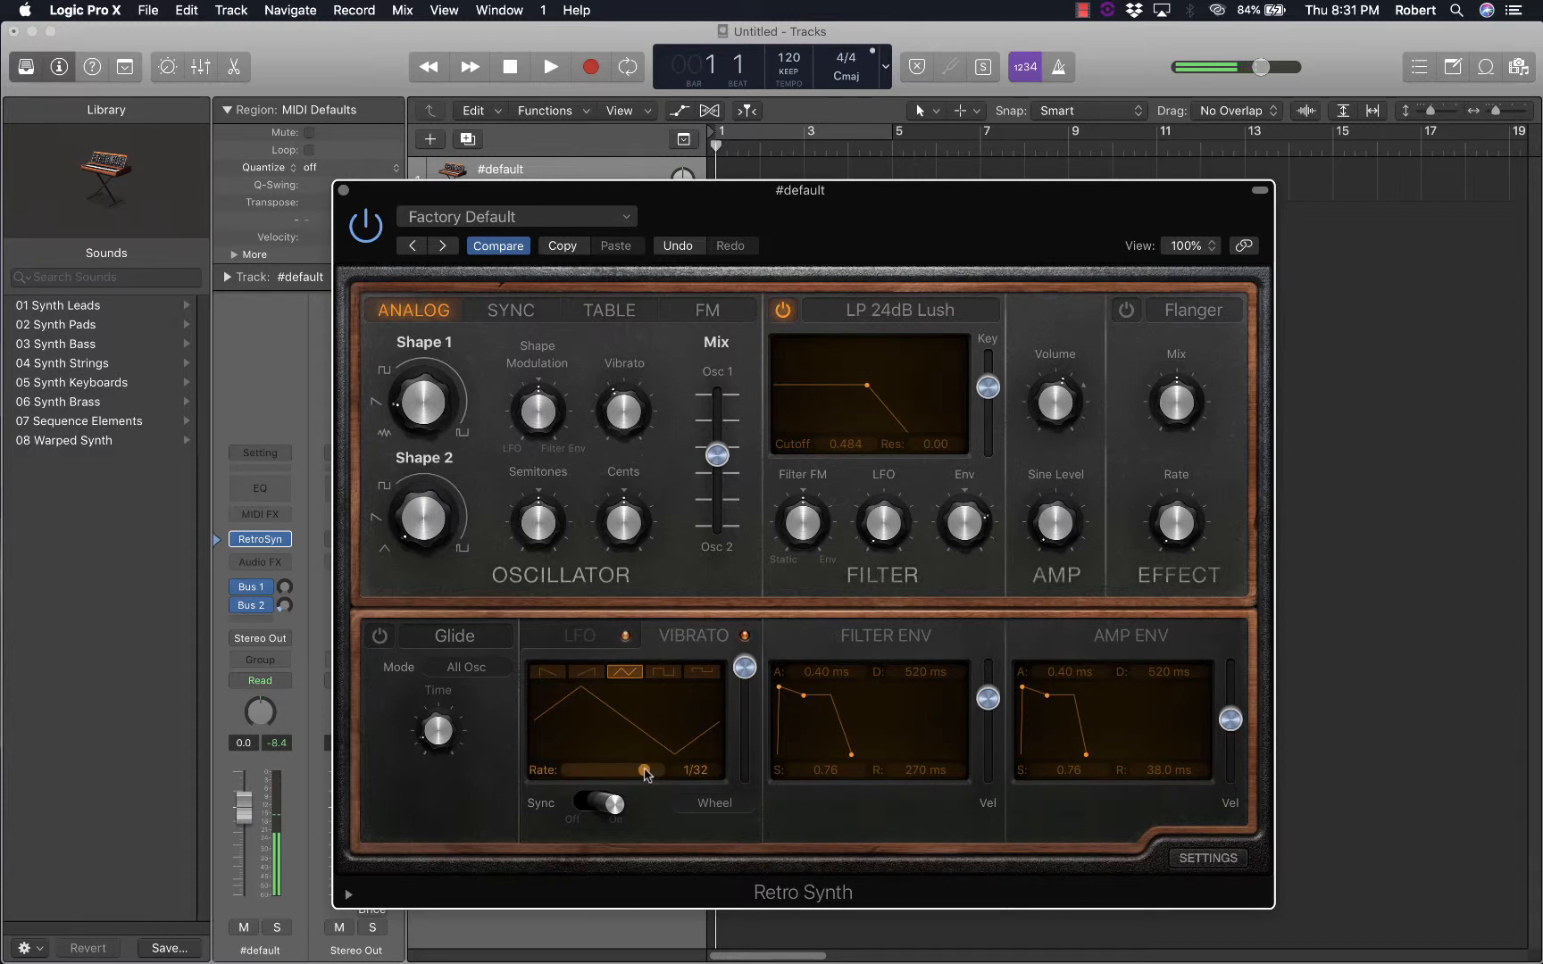
drag(646, 772, 604, 775)
click(597, 804)
click(612, 803)
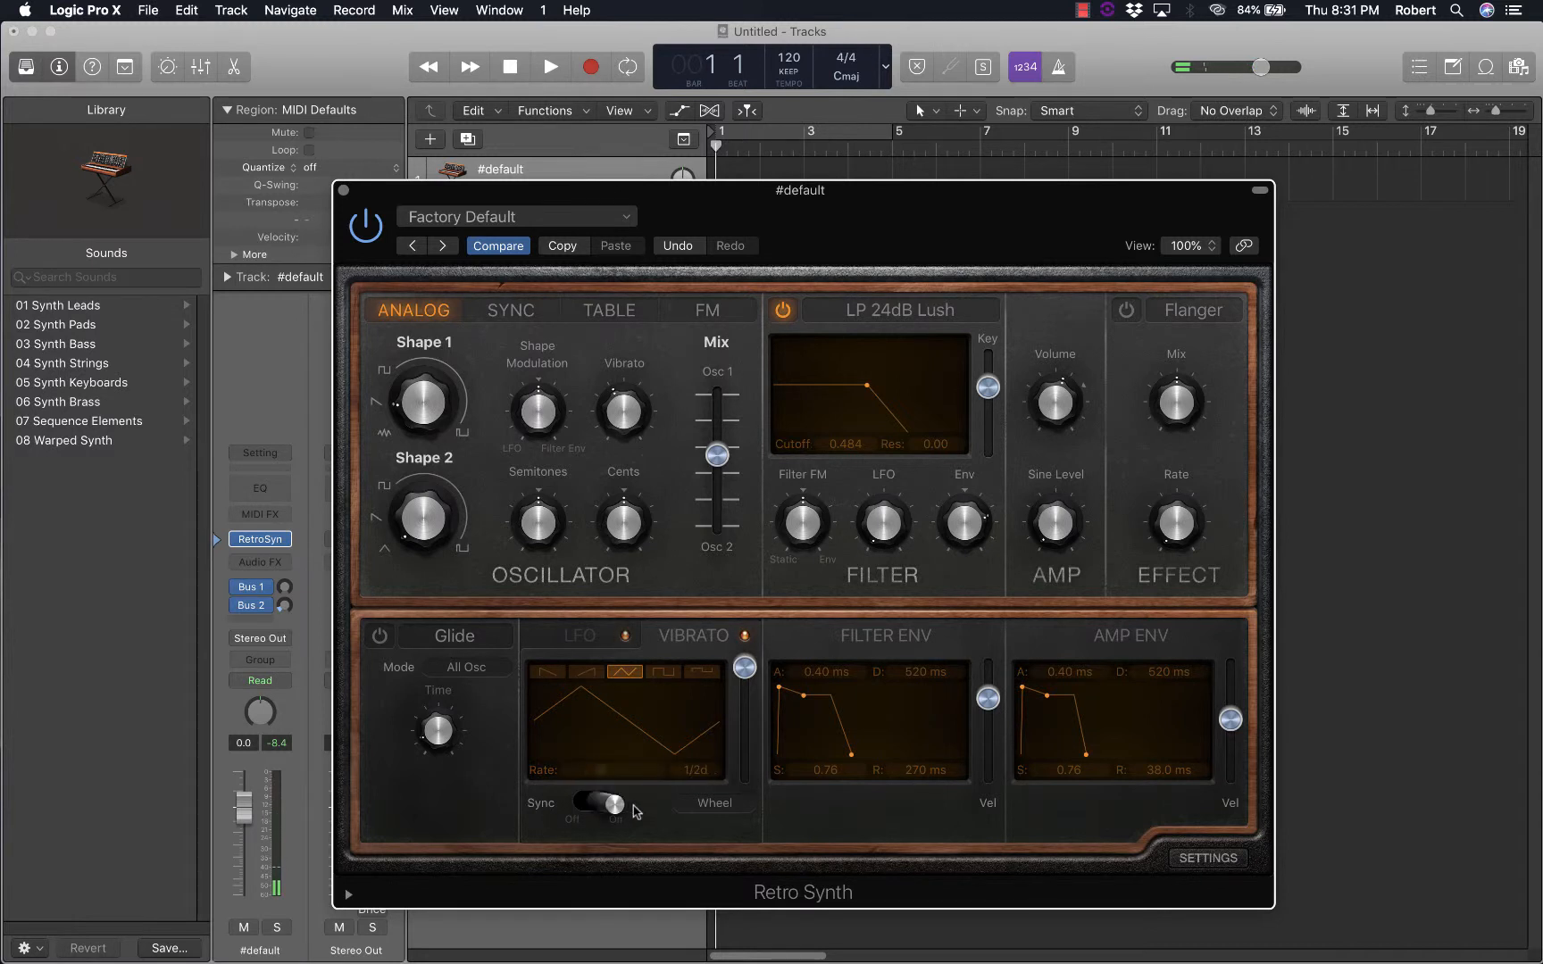
Try the synced vibrato rate at 1/4, turn Sync off and set the free-running rate to 11.0 Hz
drag(603, 774, 619, 773)
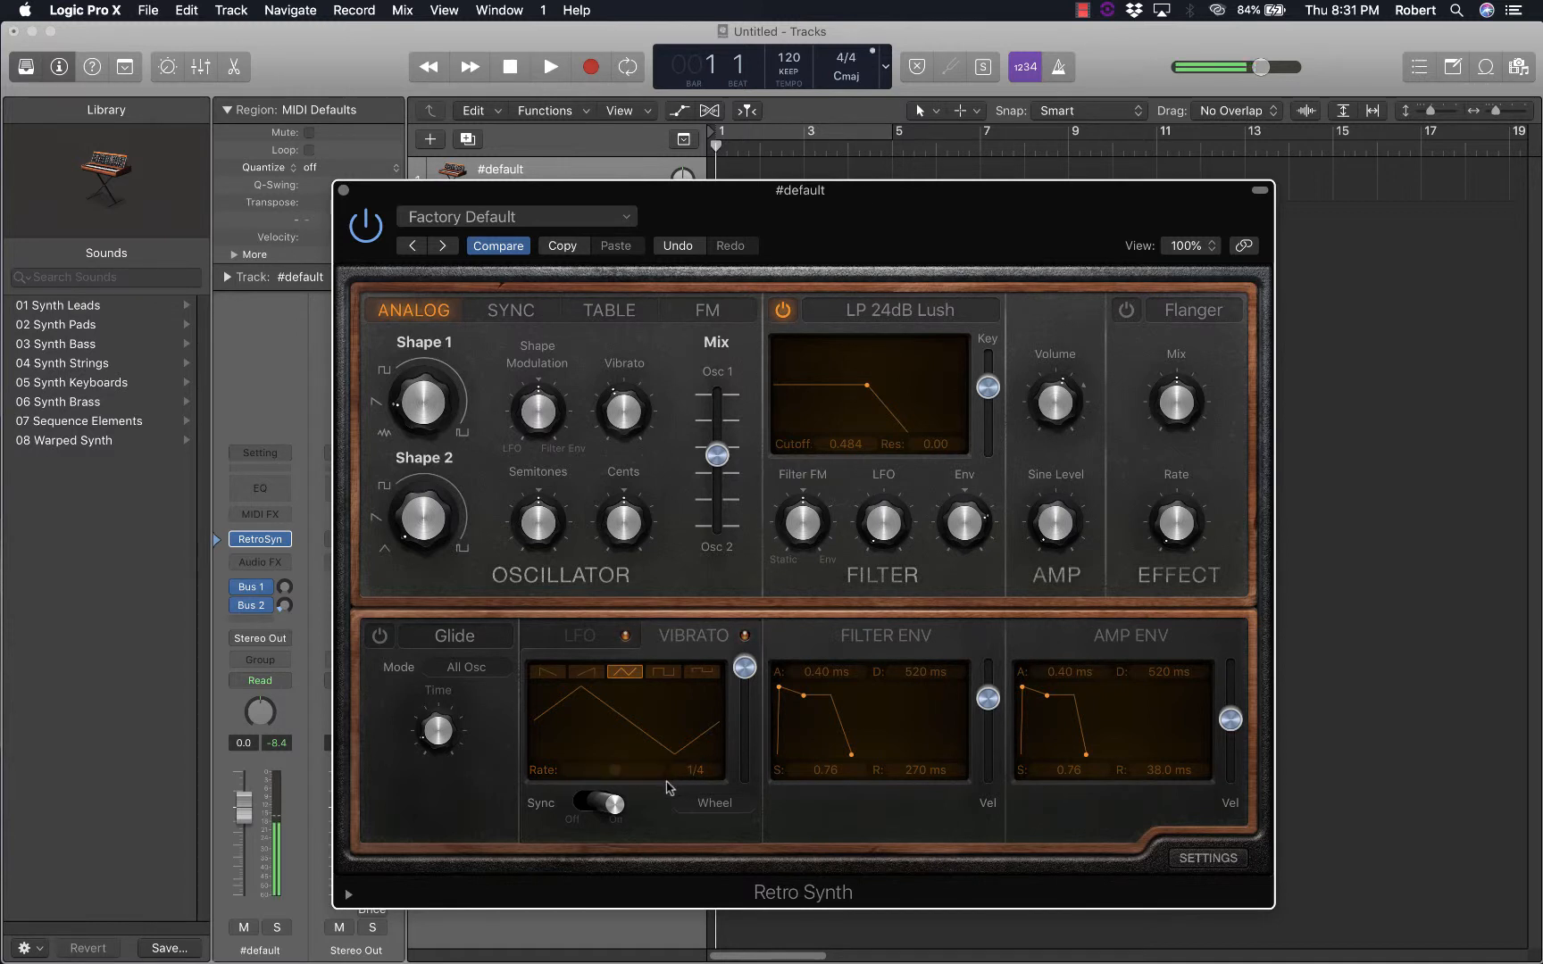
click(579, 804)
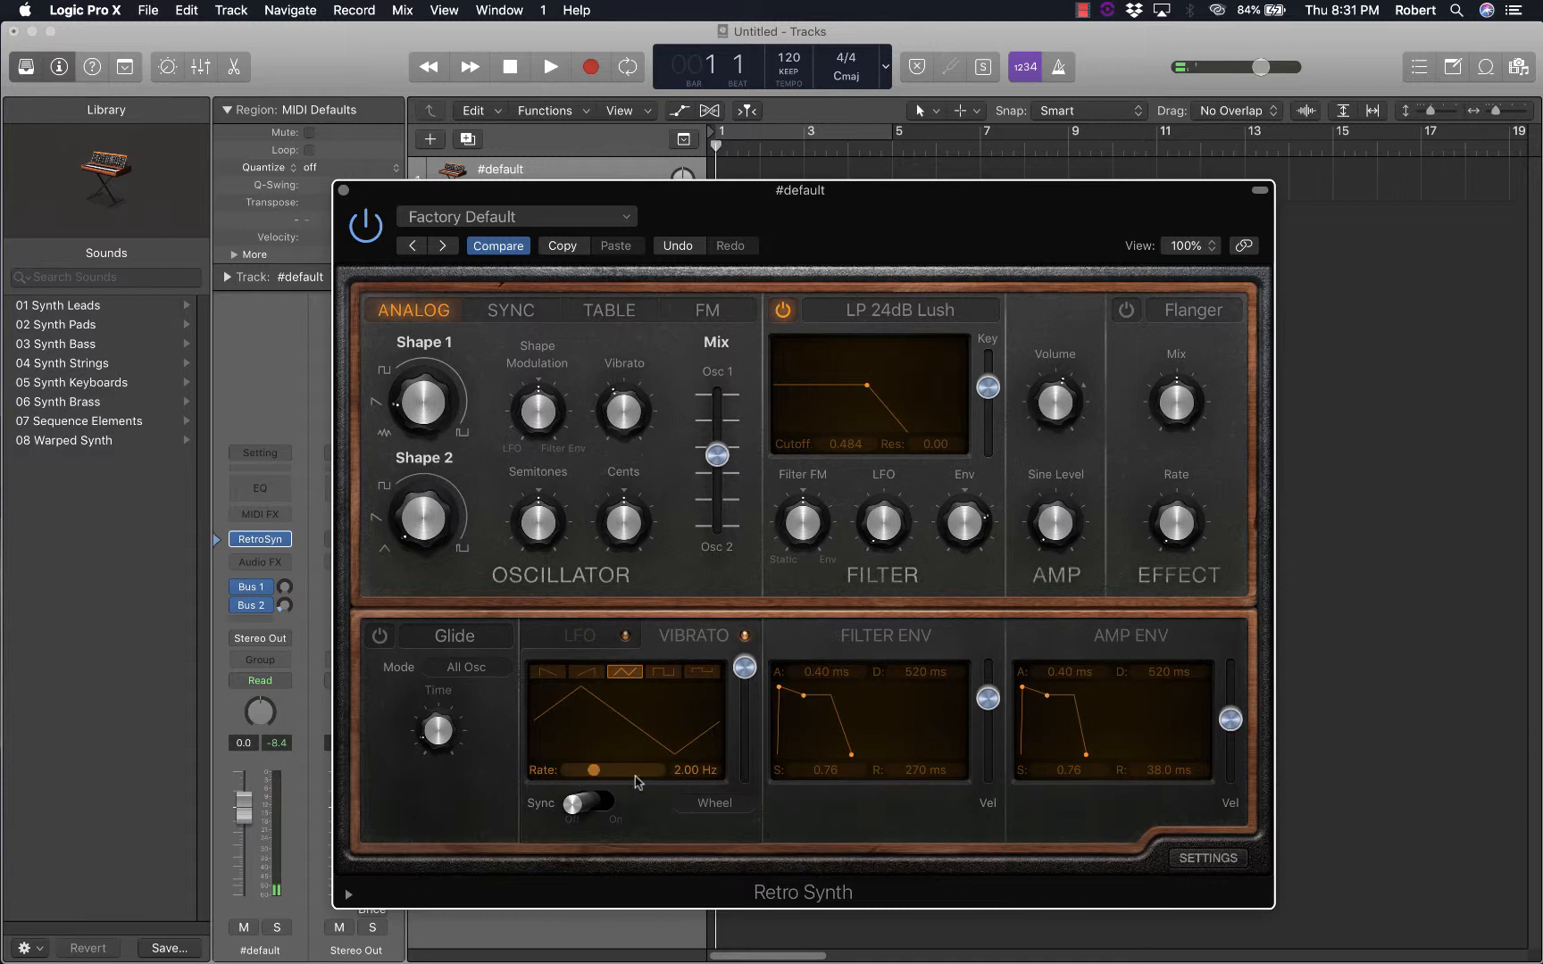
drag(591, 775, 612, 774)
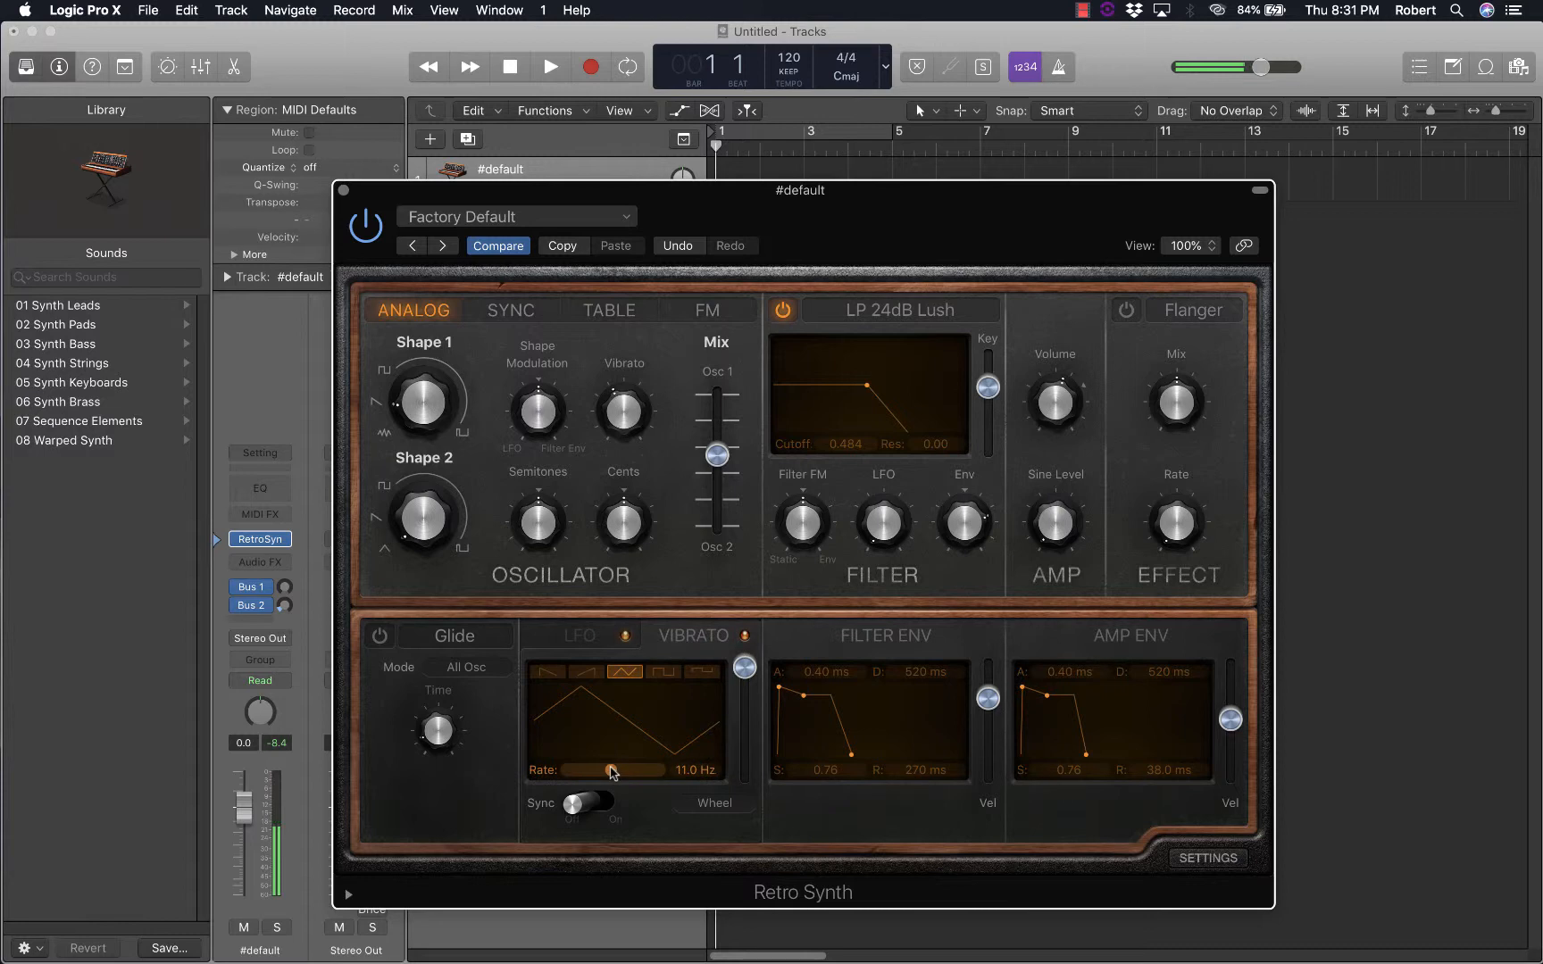